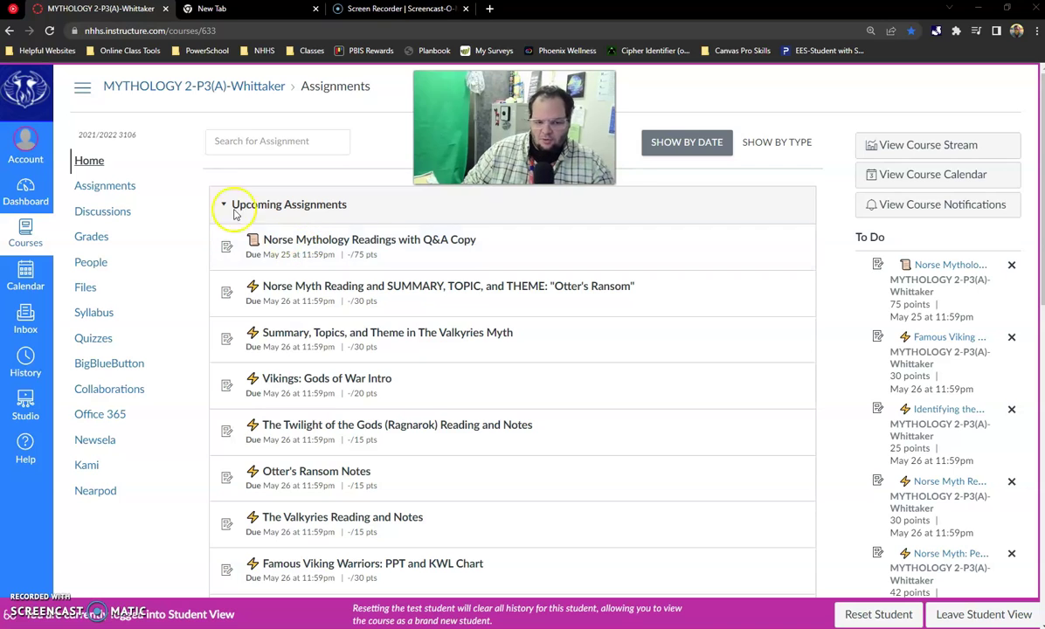
- Leave Student View and open the MYTHOLOGY 2 course from the teacher's dashboard
{"action": "left_click", "coordinate": [38, 195]}
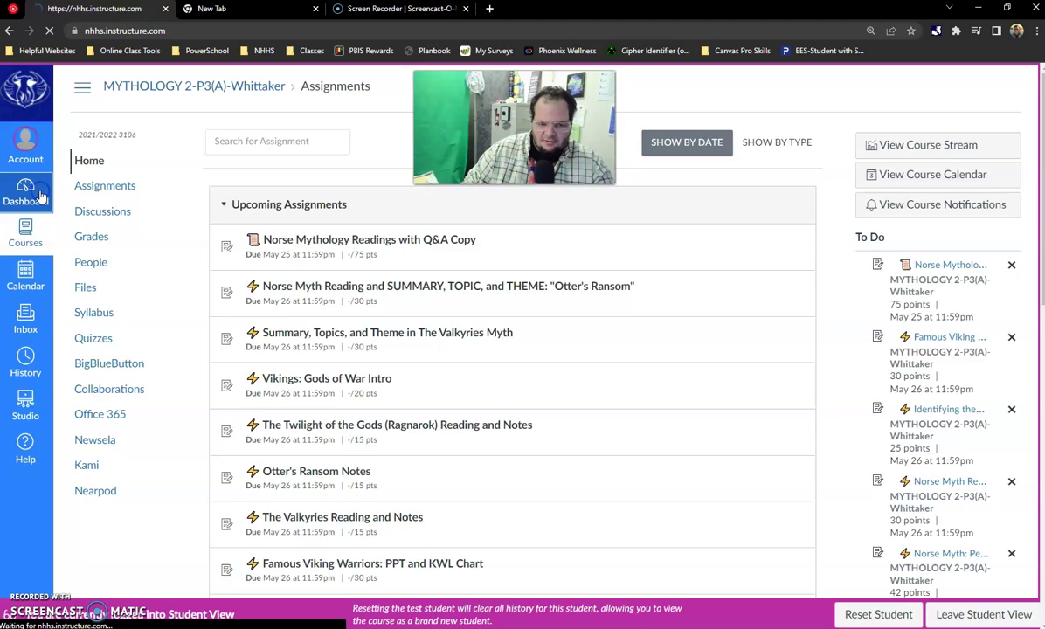
{"action": "left_click", "coordinate": [38, 194]}
{"action": "left_click", "coordinate": [27, 230]}
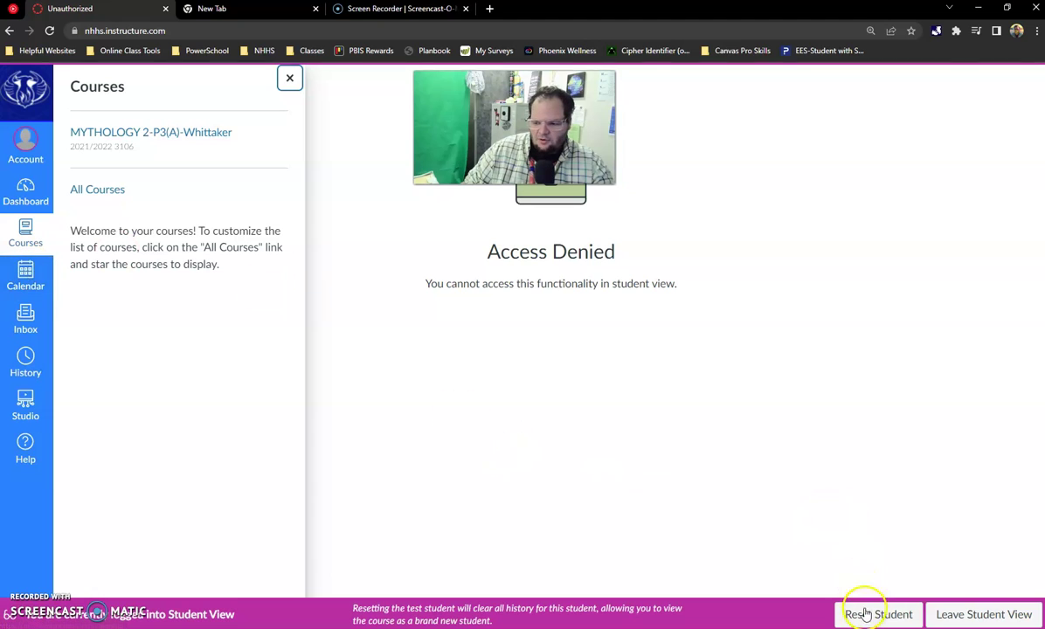
{"action": "left_click", "coordinate": [981, 614]}
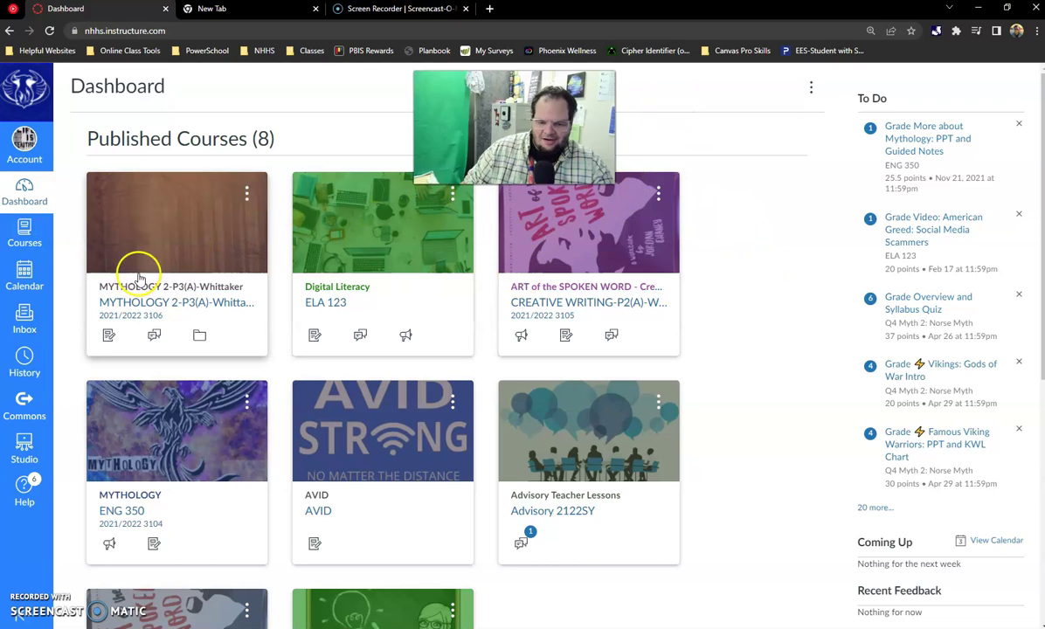
{"action": "left_click", "coordinate": [223, 247]}
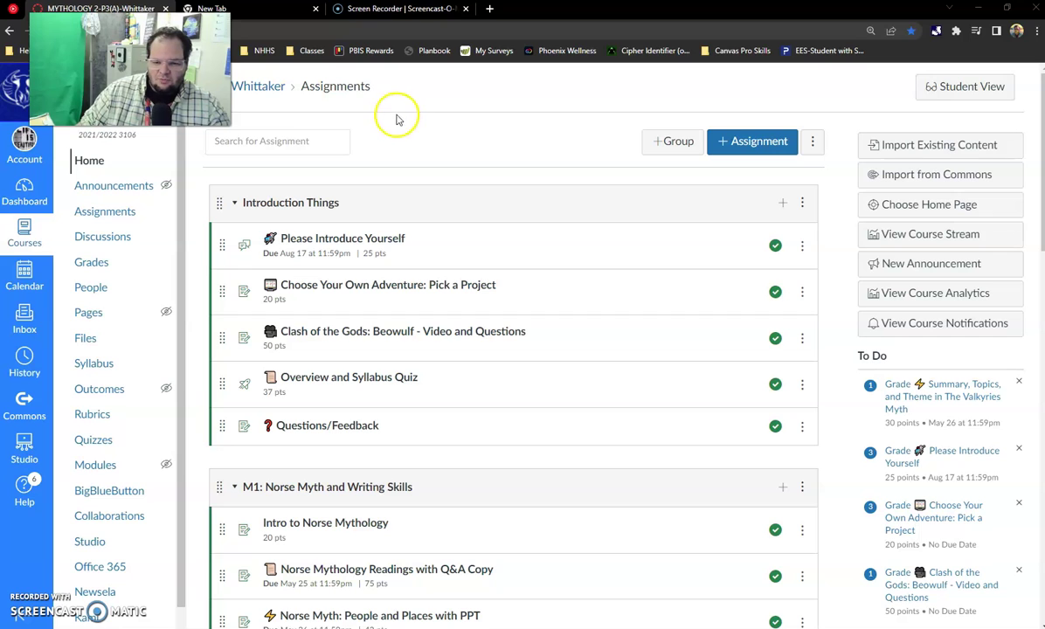
- Enter Student View for the course and show its assignments by type, looking over the first modules
{"action": "left_click", "coordinate": [939, 86]}
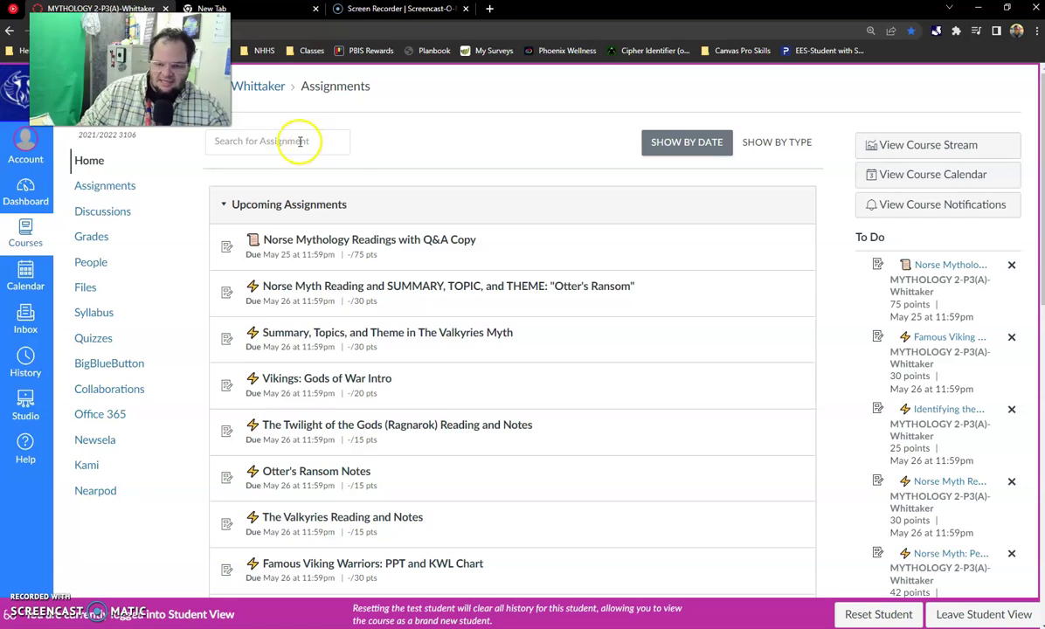
{"action": "left_click", "coordinate": [782, 145]}
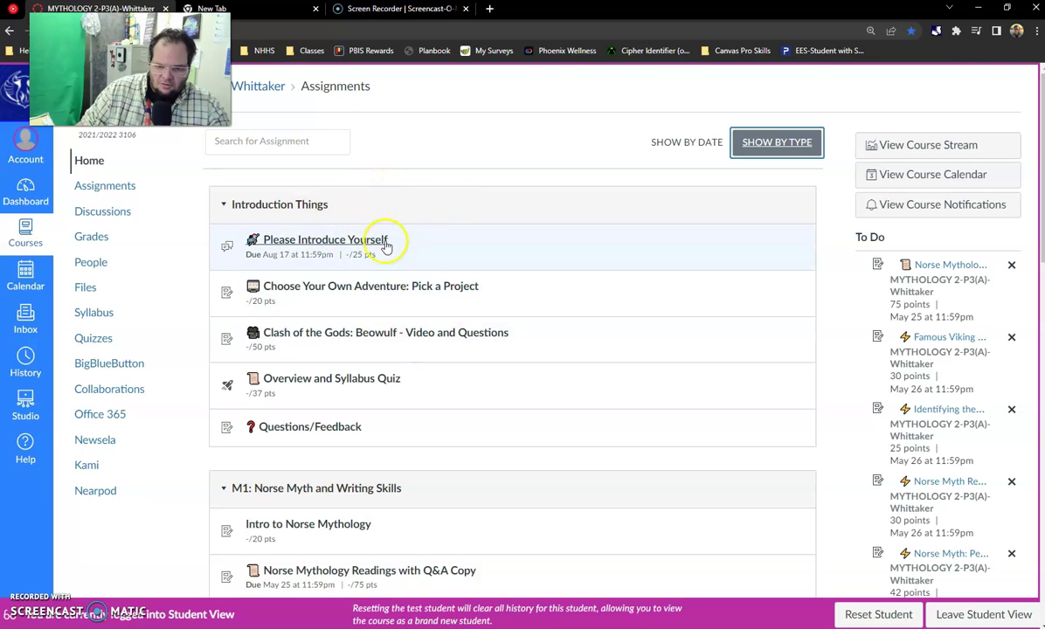
{"action": "scroll", "coordinate": [383, 278], "scroll_direction": "down", "scroll_amount": 2}
{"action": "scroll", "coordinate": [385, 283], "scroll_direction": "down", "scroll_amount": 6}
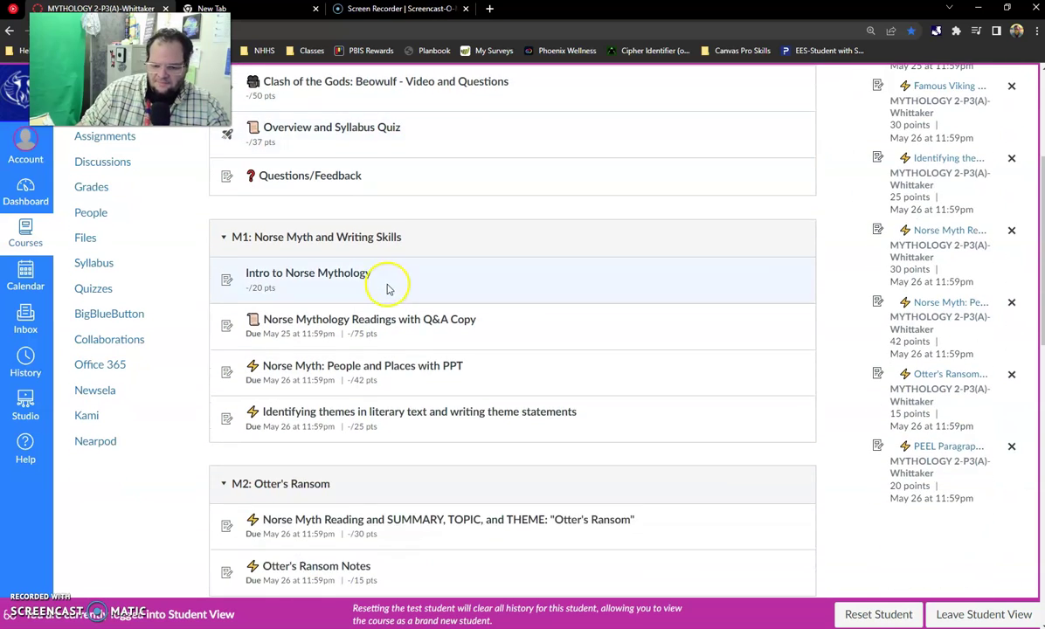
{"action": "scroll", "coordinate": [391, 293], "scroll_direction": "up", "scroll_amount": 7}
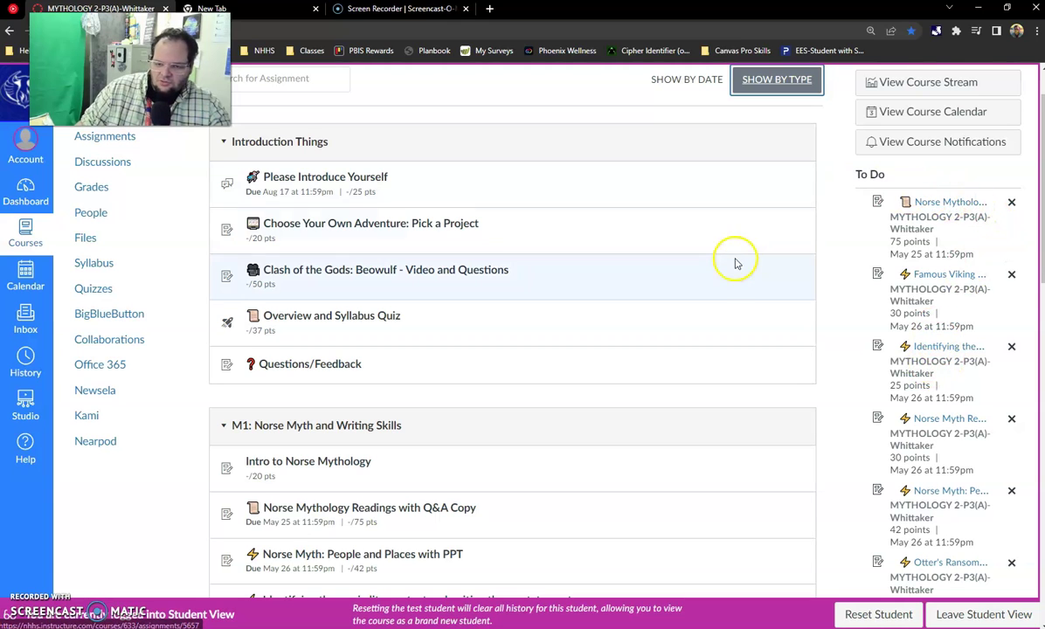
{"action": "scroll", "coordinate": [718, 300], "scroll_direction": "up", "scroll_amount": 1}
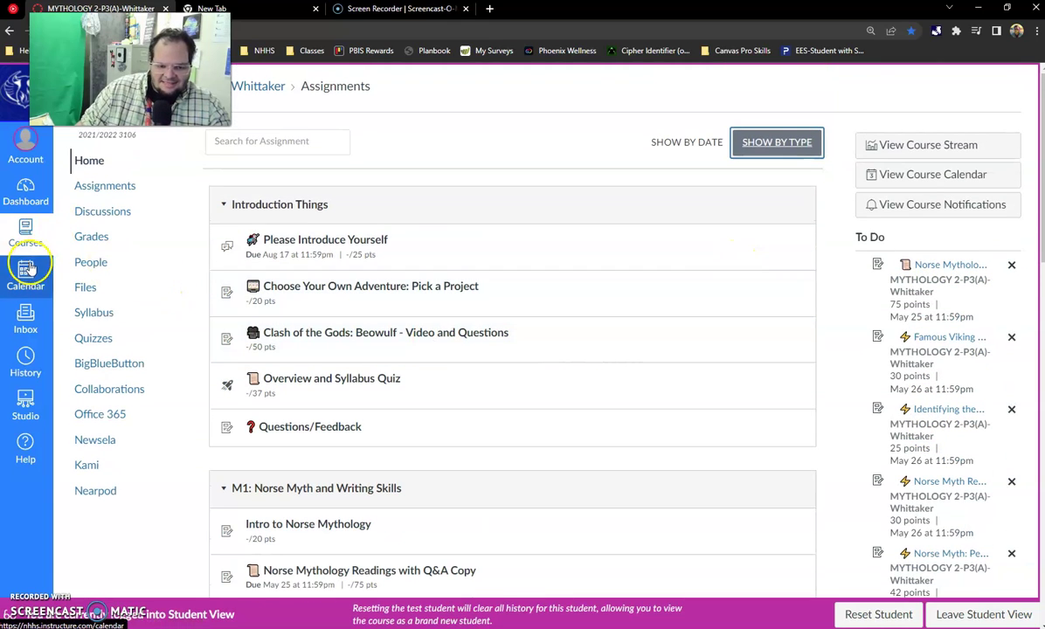
- Try to open the Inbox and Dashboard in Student View and return to the MYTHOLOGY 2 course
{"action": "left_click", "coordinate": [26, 324]}
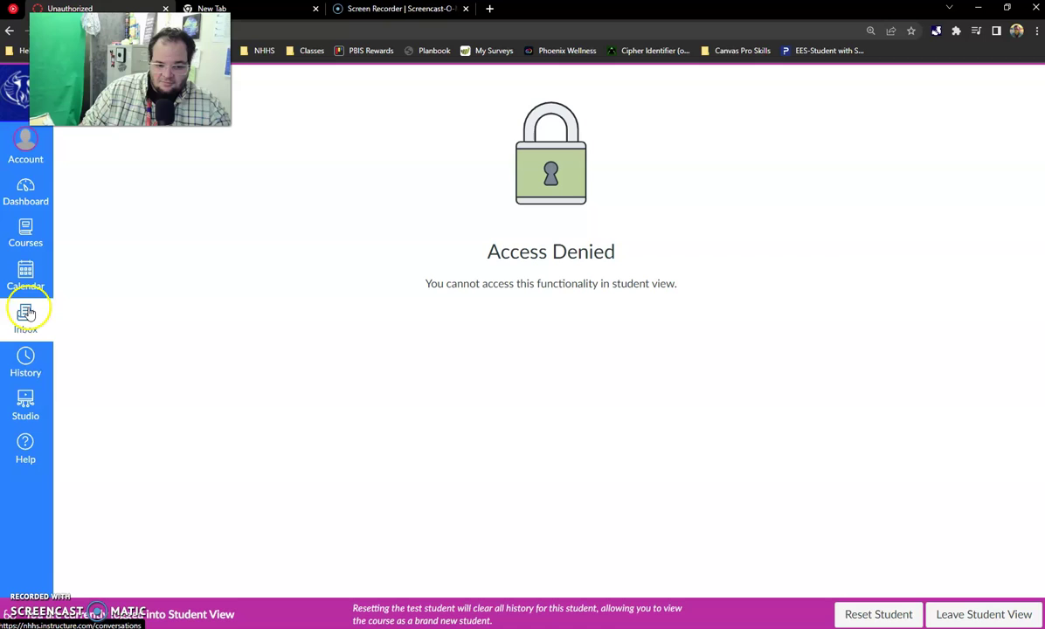
{"action": "left_click", "coordinate": [32, 191]}
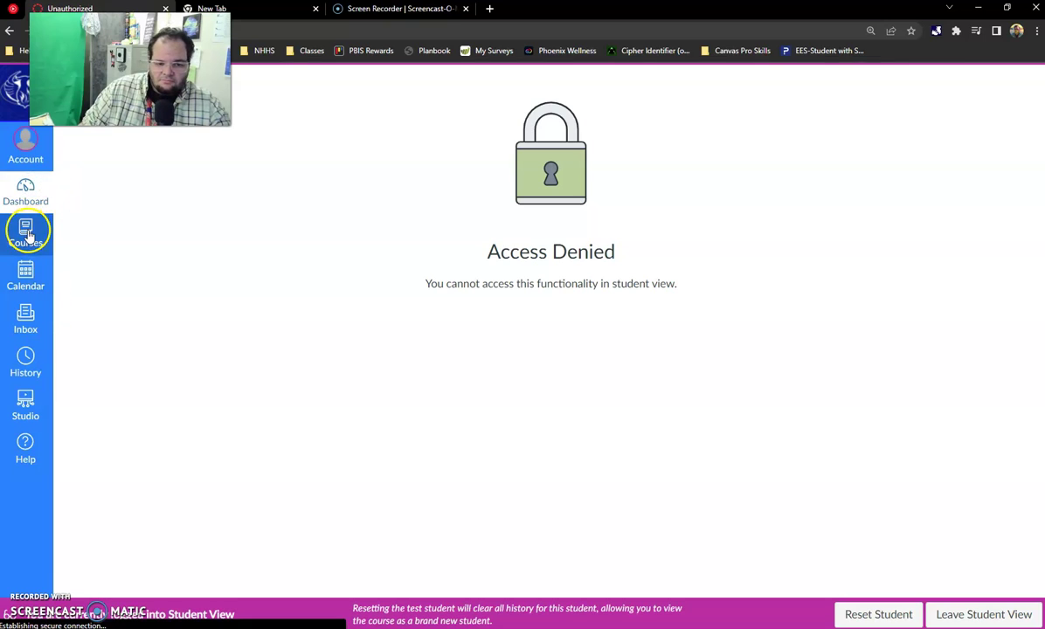
{"action": "left_click", "coordinate": [26, 232]}
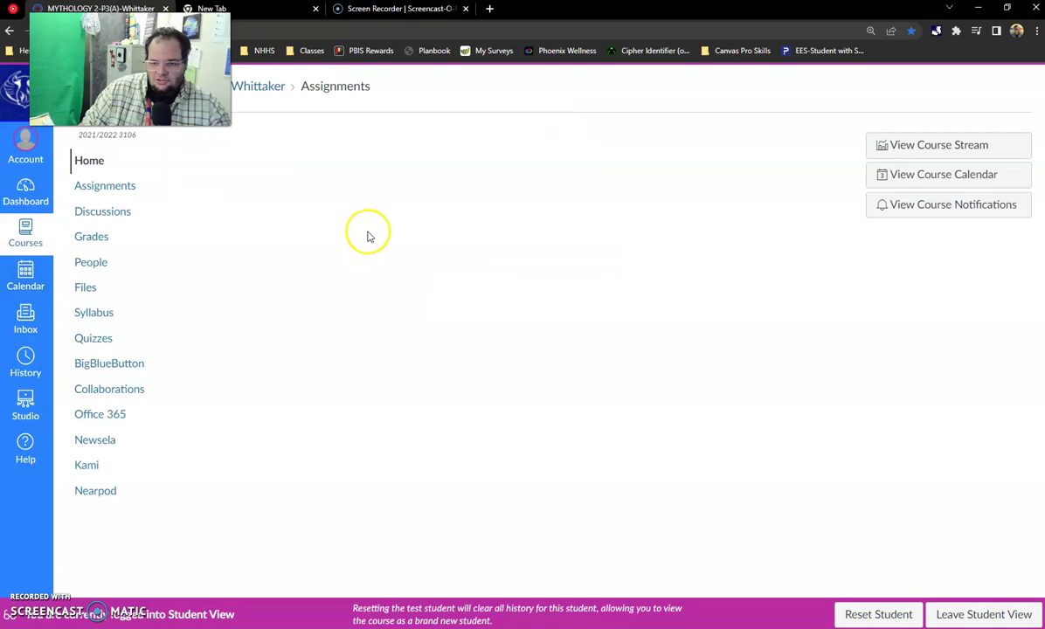
- Examine the course's assignment groups from Introduction Things through M6: Ragnarok
{"action": "scroll", "coordinate": [486, 266], "scroll_direction": "down", "scroll_amount": 10}
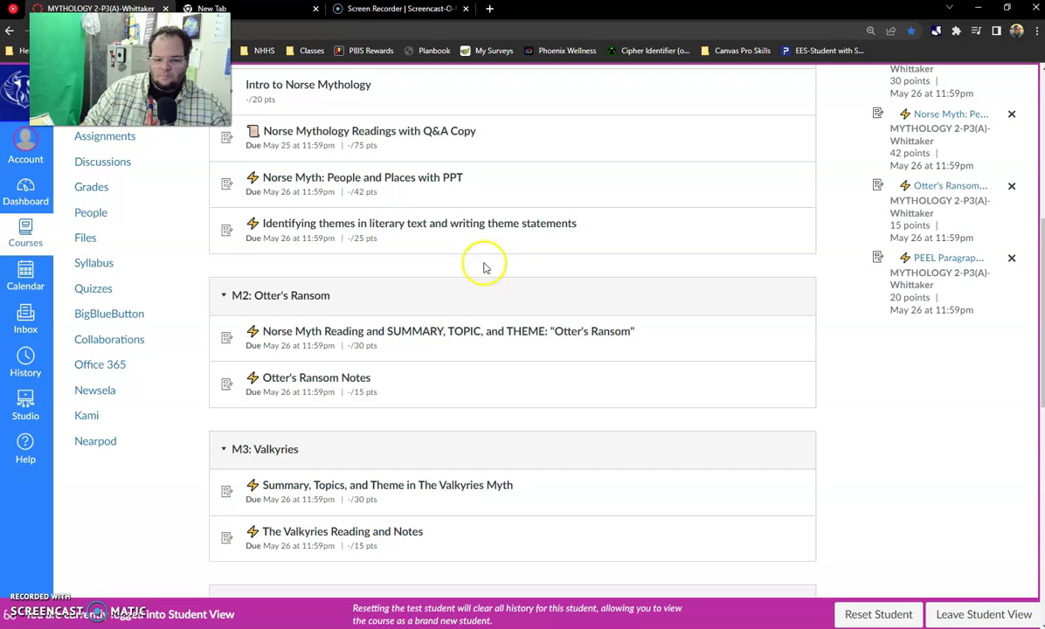
{"action": "scroll", "coordinate": [466, 285], "scroll_direction": "down", "scroll_amount": 2}
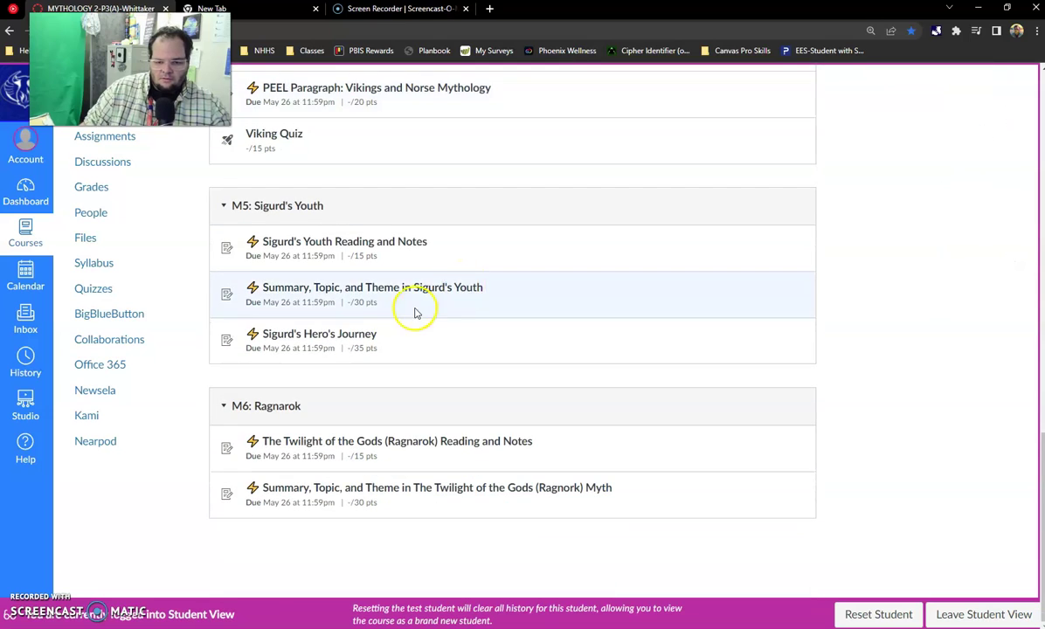
{"action": "scroll", "coordinate": [415, 308], "scroll_direction": "up", "scroll_amount": 9}
{"action": "scroll", "coordinate": [415, 310], "scroll_direction": "up", "scroll_amount": 3}
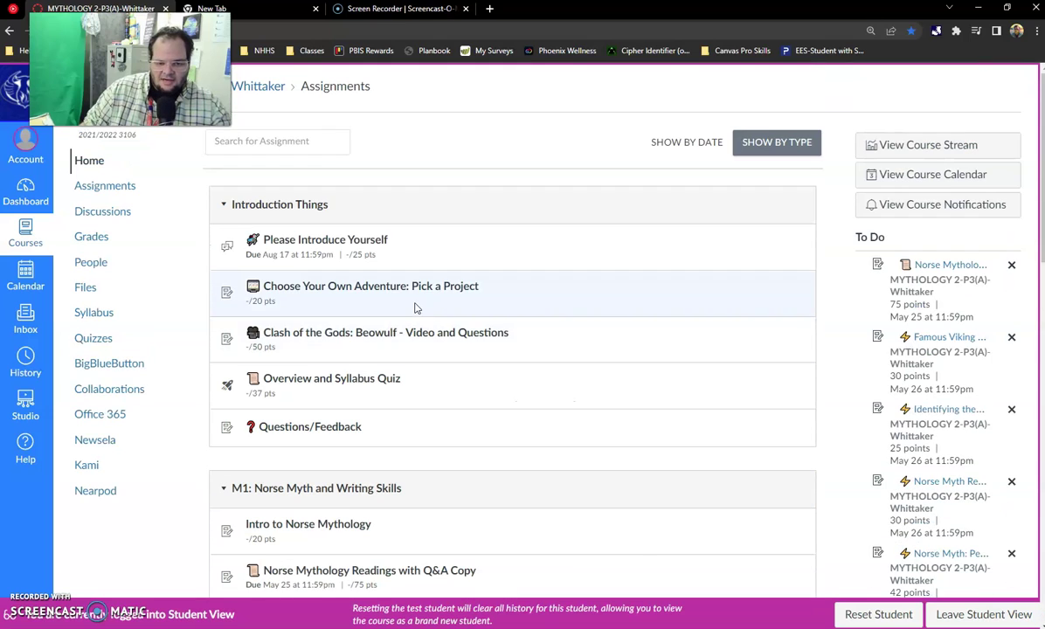
{"action": "left_click", "coordinate": [104, 216]}
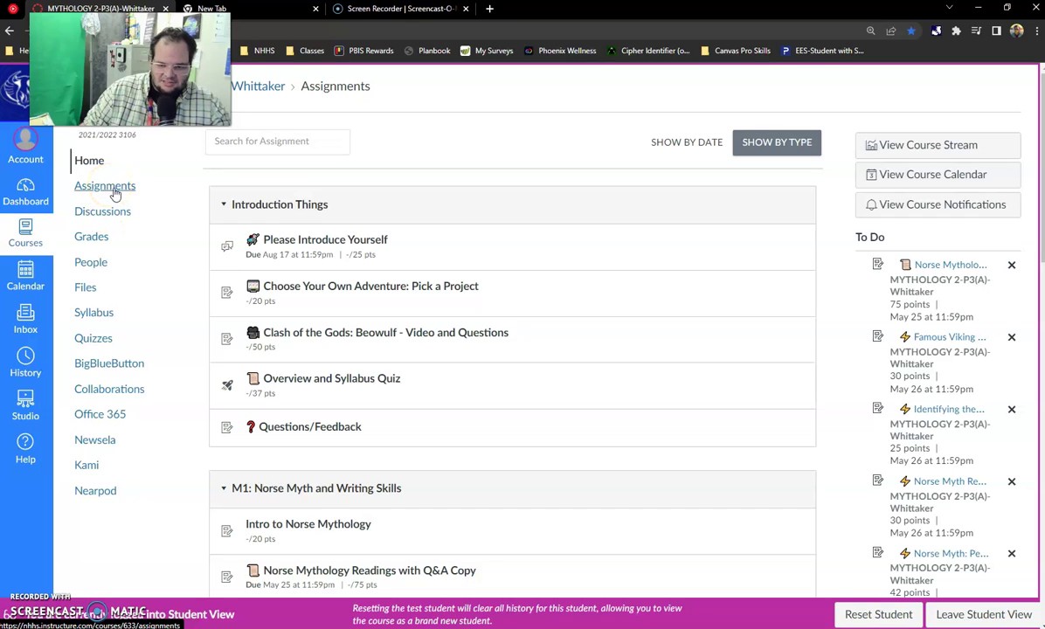
- Open the Please Introduce Yourself discussion and review its directions and the classmates' posts
{"action": "left_click", "coordinate": [358, 240]}
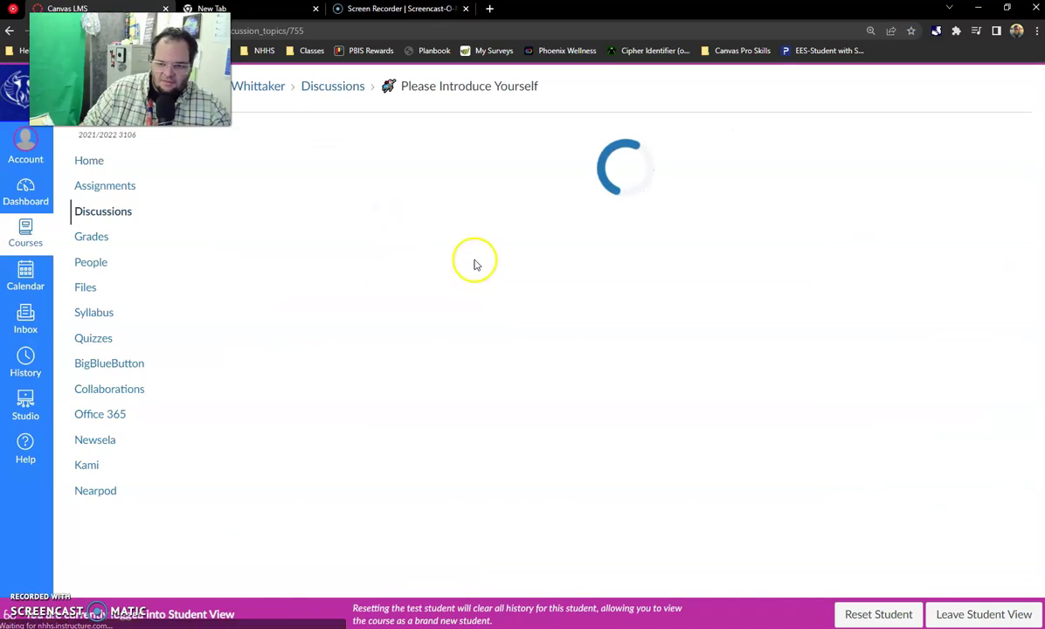
{"action": "scroll", "coordinate": [382, 315], "scroll_direction": "down", "scroll_amount": 6}
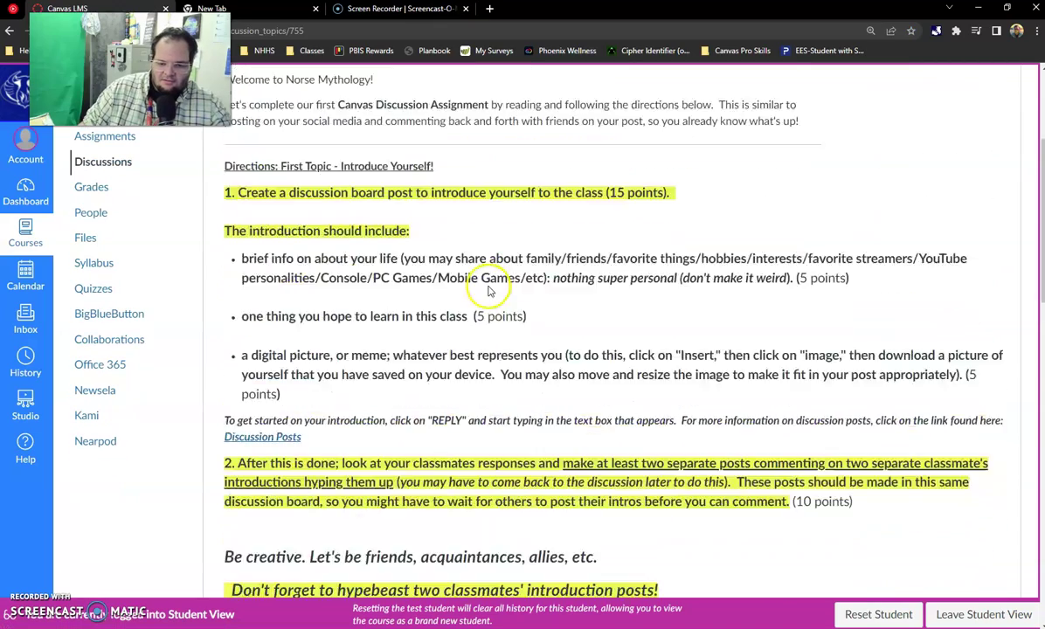
{"action": "scroll", "coordinate": [368, 233], "scroll_direction": "down", "scroll_amount": 3}
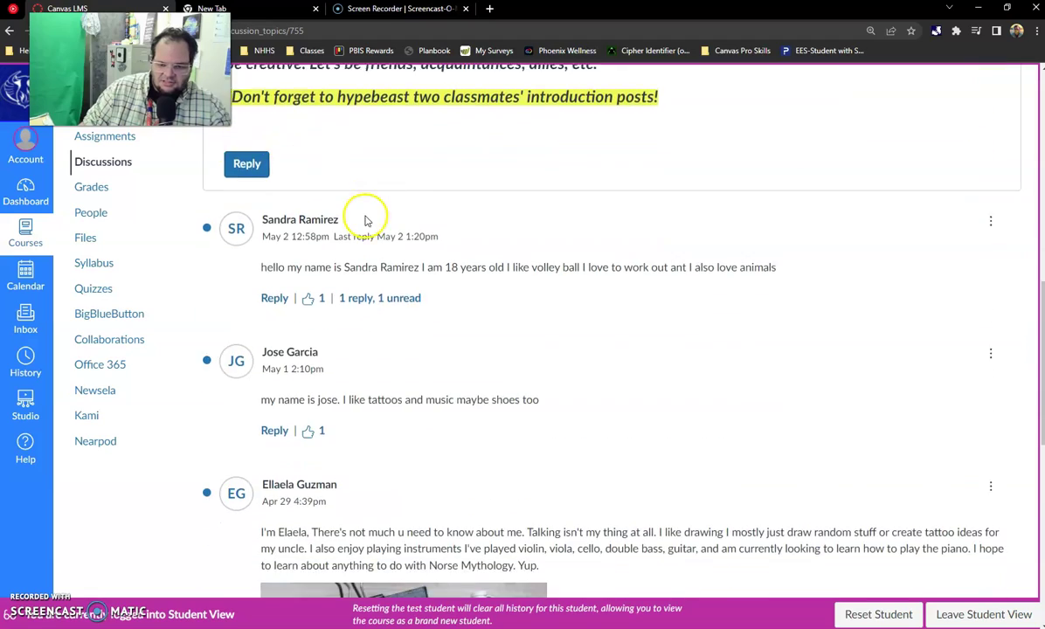
{"action": "scroll", "coordinate": [365, 220], "scroll_direction": "up", "scroll_amount": 2}
{"action": "scroll", "coordinate": [366, 221], "scroll_direction": "up", "scroll_amount": 3}
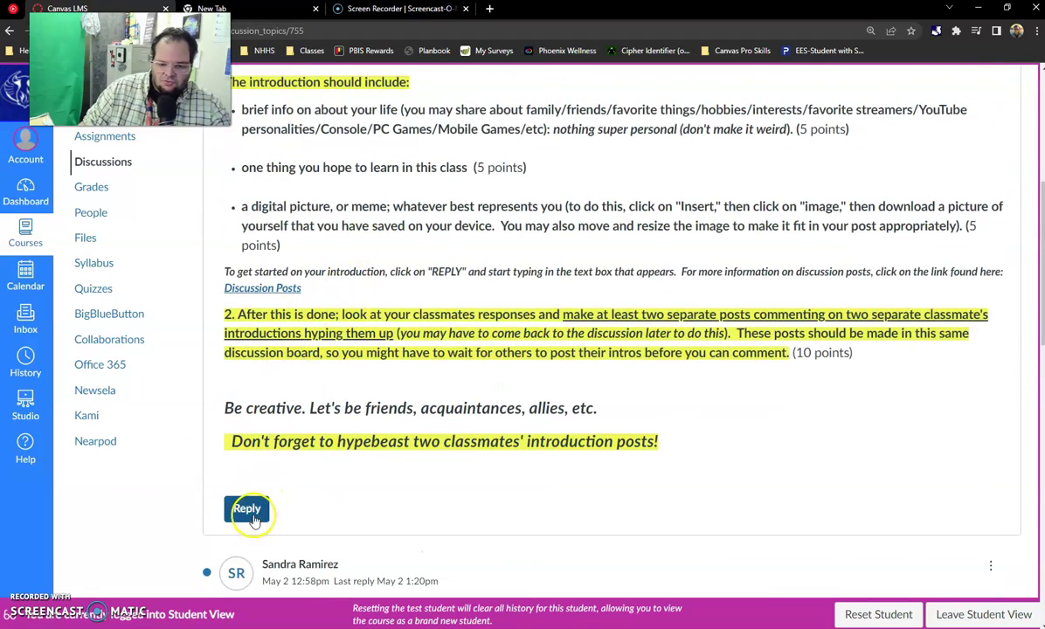
- Start a reply to the introduction discussion, enter placeholder text and clear it again
{"action": "left_click", "coordinate": [248, 507]}
{"action": "scroll", "coordinate": [450, 338], "scroll_direction": "down", "scroll_amount": 3}
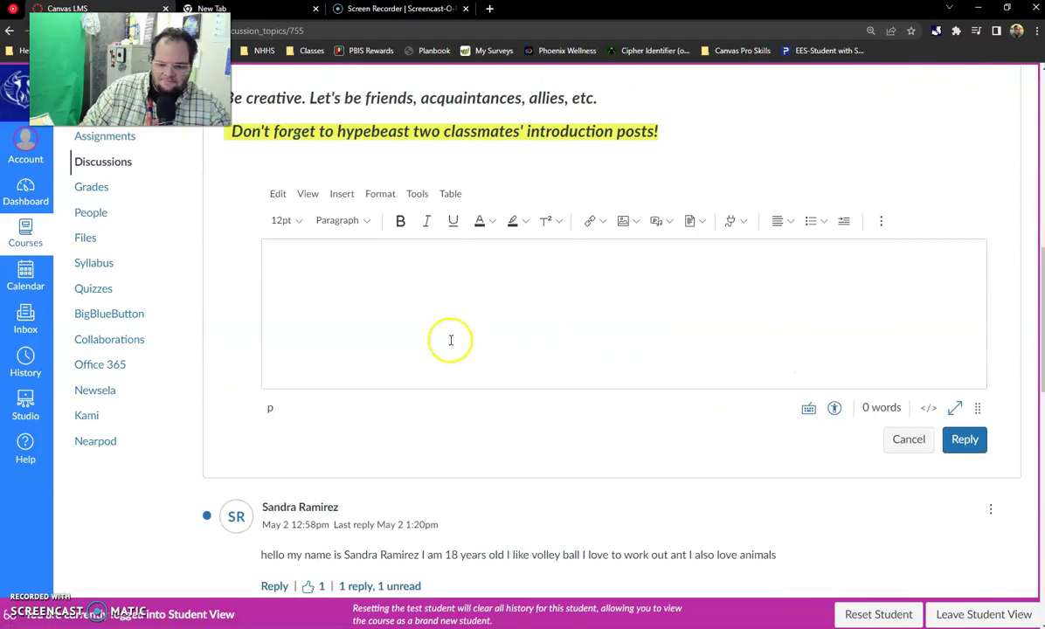
{"action": "left_click", "coordinate": [431, 292]}
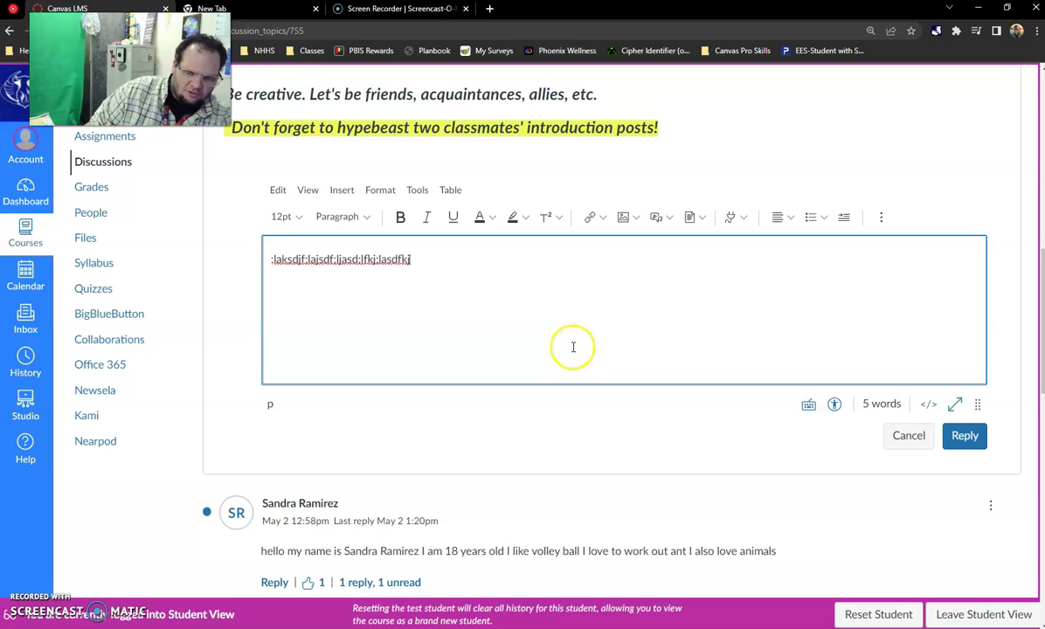
{"action": "left_click_drag", "start_coordinate": [423, 263], "coordinate": [244, 271]}
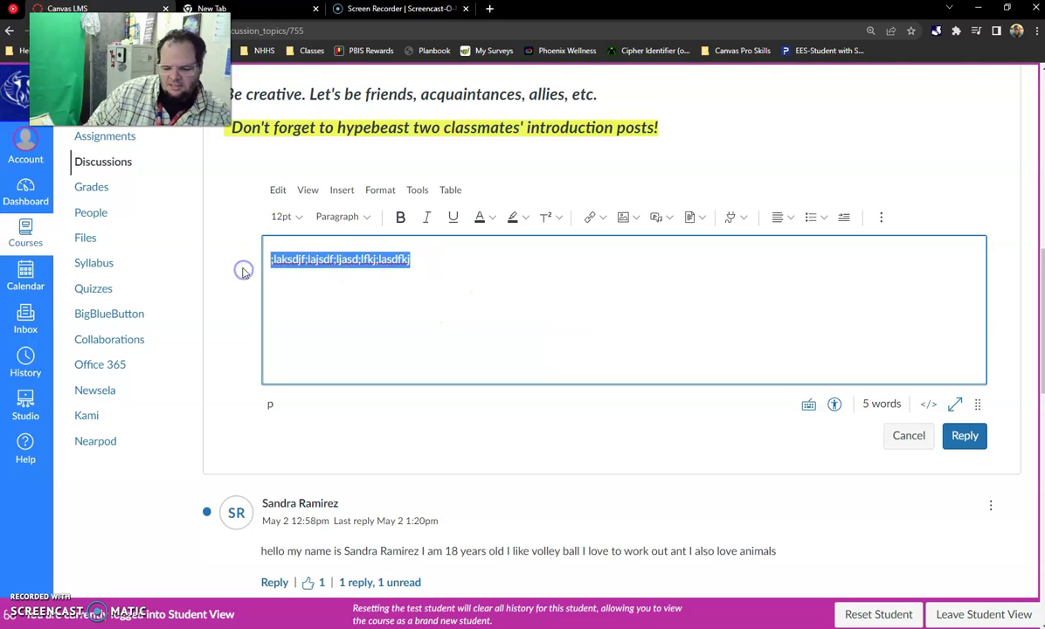
{"action": "key", "text": "BackSpace"}
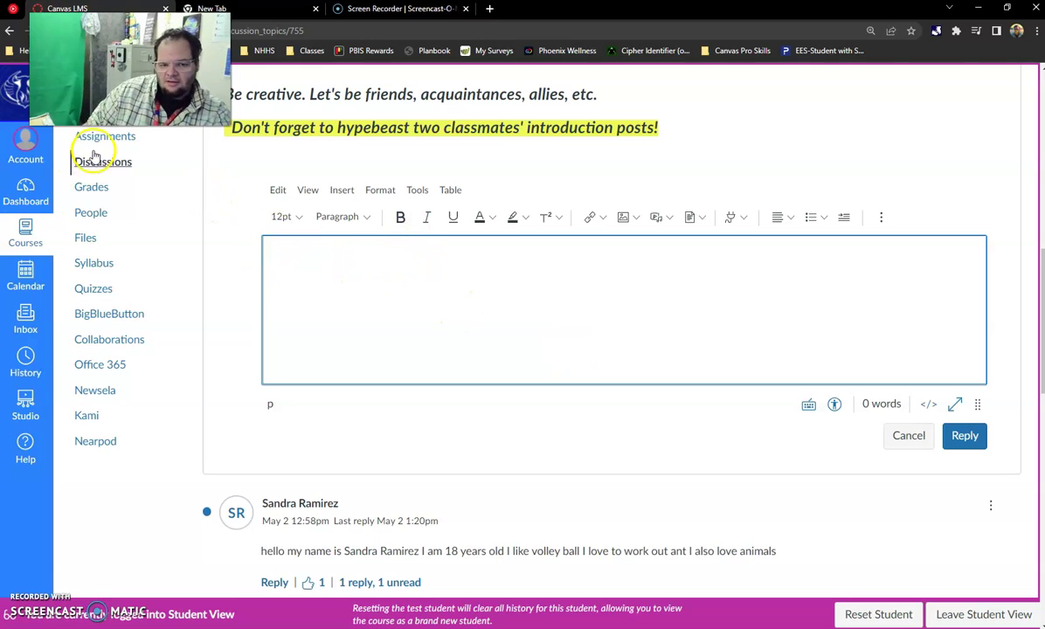
- Return to the assignments, open "Clash of the Gods: Beowulf - Video and Questions" and start a submission
{"action": "left_click", "coordinate": [99, 138]}
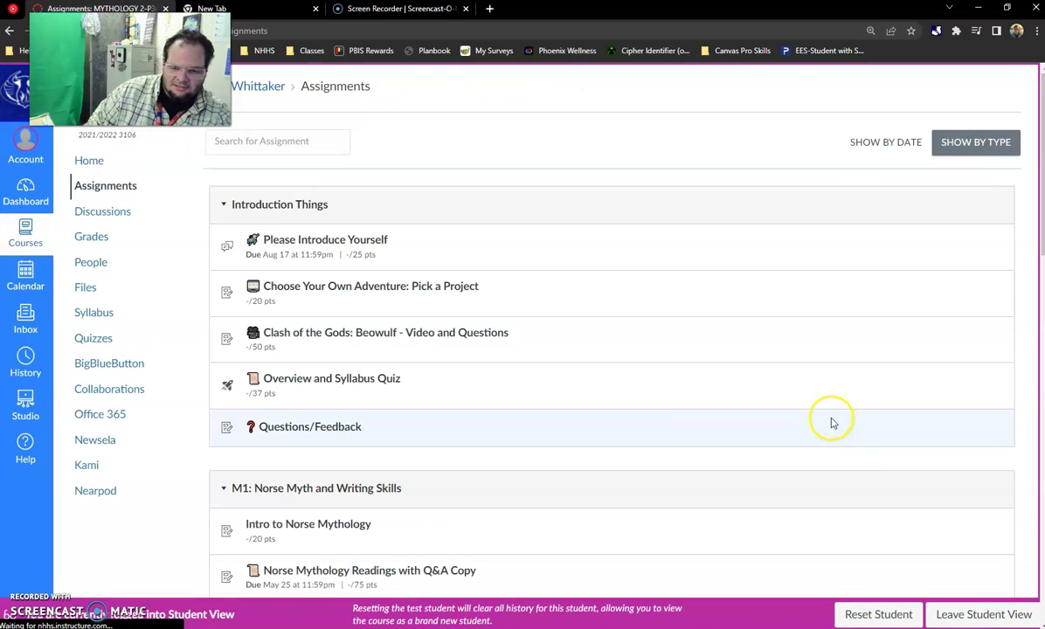
{"action": "left_click", "coordinate": [353, 241]}
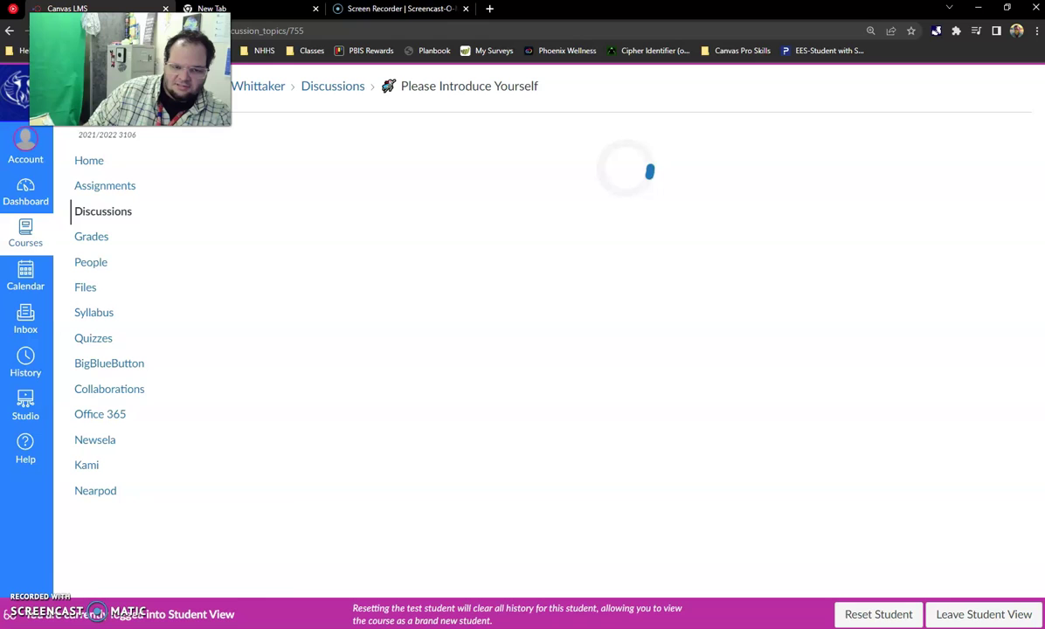
{"action": "left_click", "coordinate": [12, 35]}
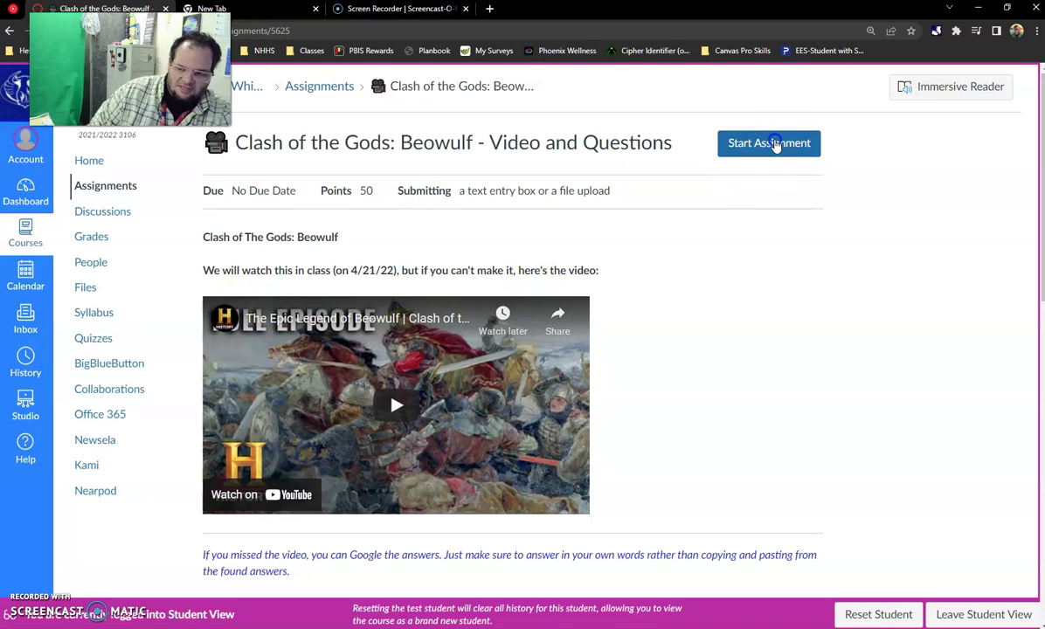
{"action": "left_click", "coordinate": [775, 146]}
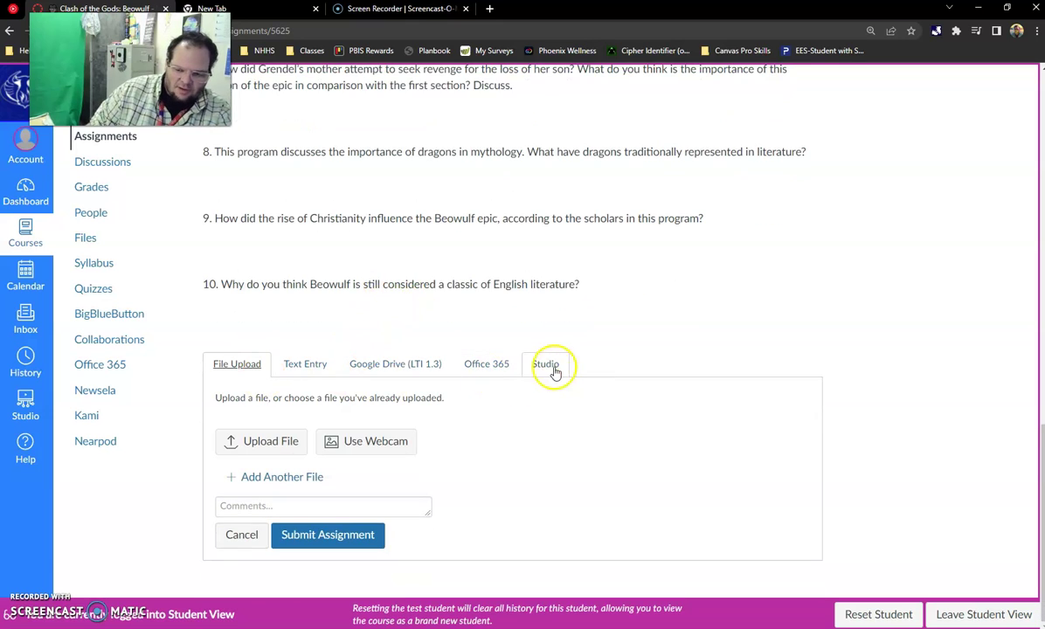
- Copy the Beowulf assignment text from the missed-video note through discussion question 10
{"action": "scroll", "coordinate": [293, 358], "scroll_direction": "up", "scroll_amount": 8}
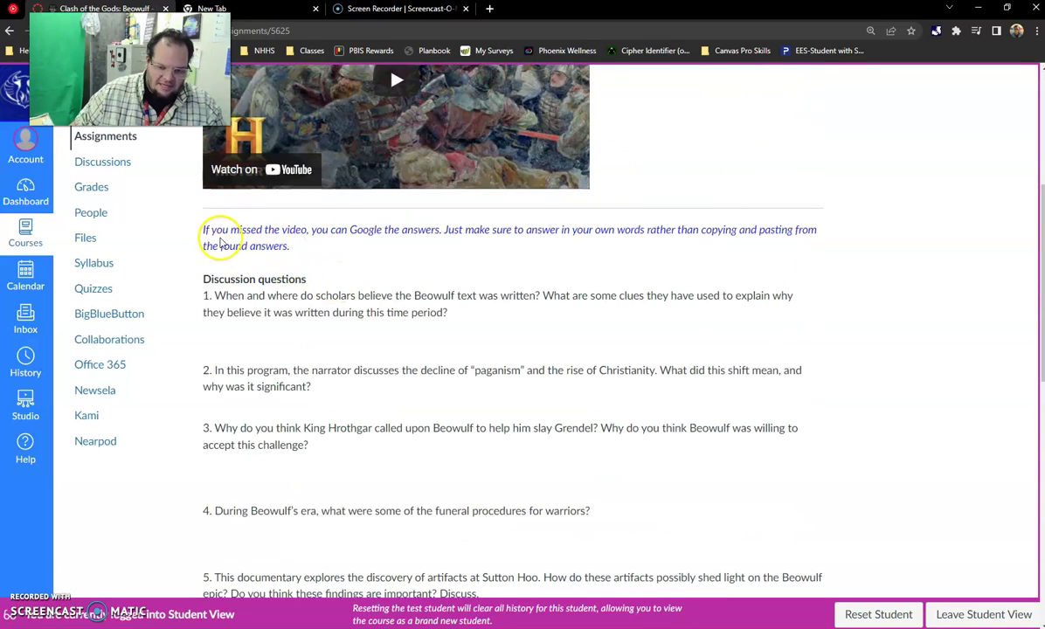
{"action": "left_click_drag", "start_coordinate": [201, 229], "coordinate": [690, 463]}
{"action": "key", "text": "ctrl+c"}
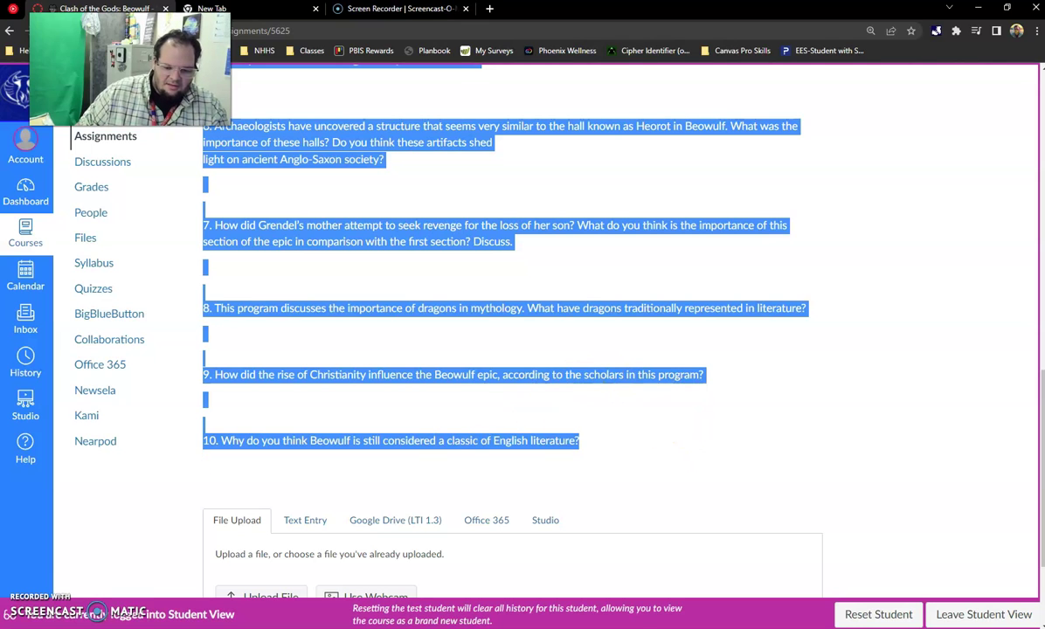
- Switch to Word 2016, create a blank document and paste the copied Beowulf questions into it
{"action": "key", "text": "super"}
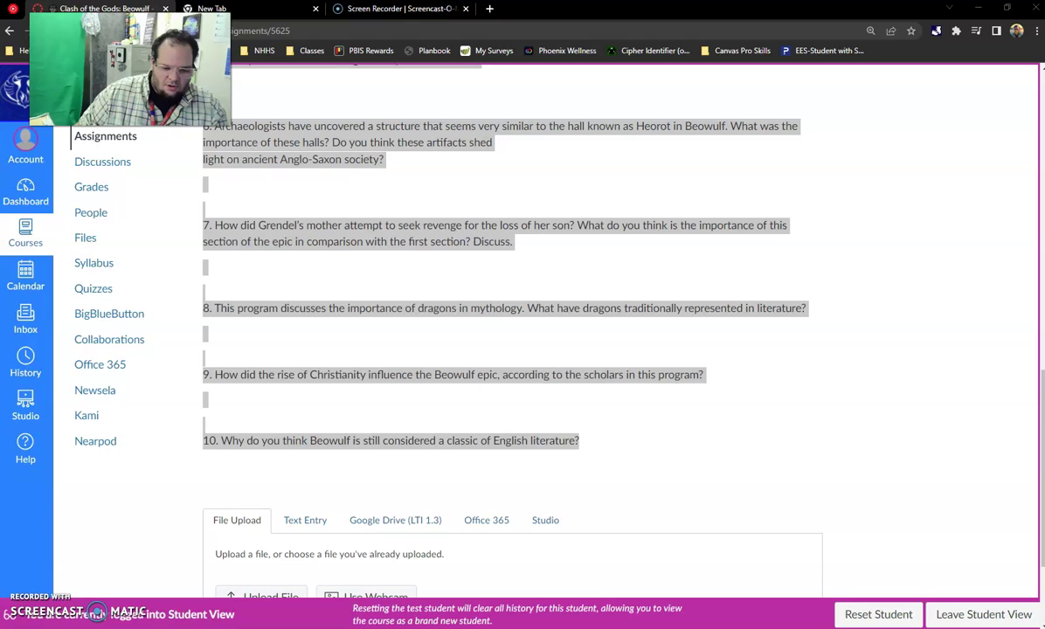
{"action": "type", "text": "word"}
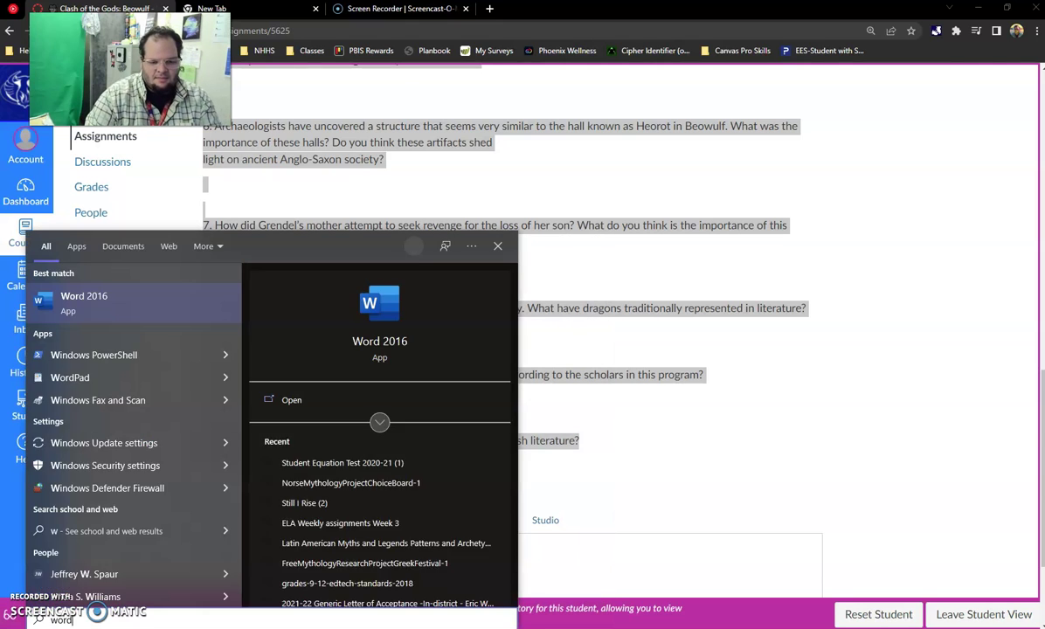
{"action": "key", "text": "Return"}
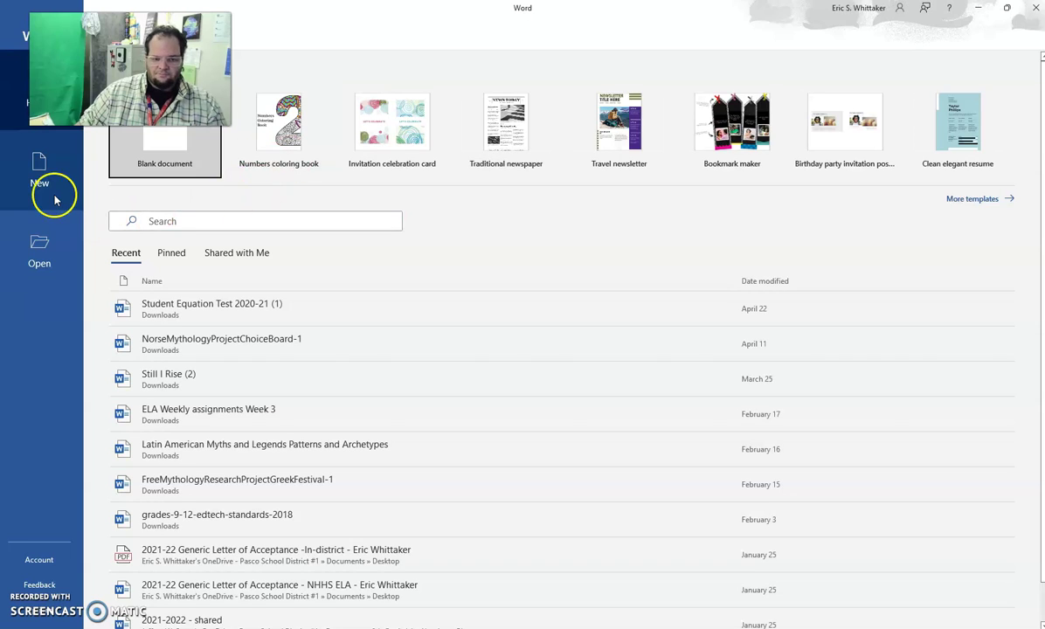
{"action": "left_click", "coordinate": [51, 176]}
{"action": "left_click", "coordinate": [164, 181]}
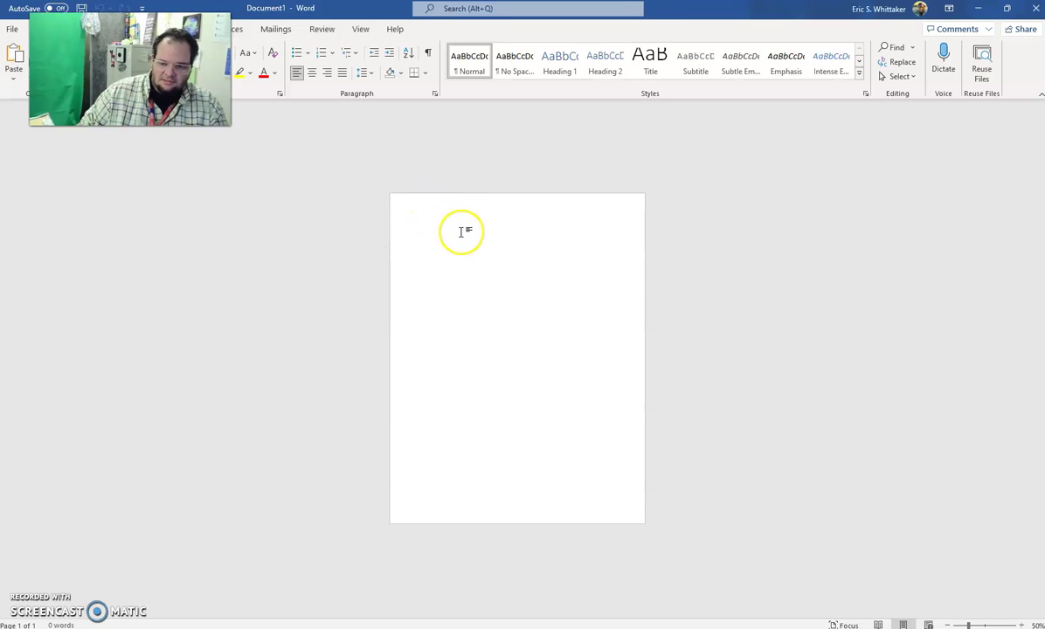
{"action": "key", "text": "ctrl+v"}
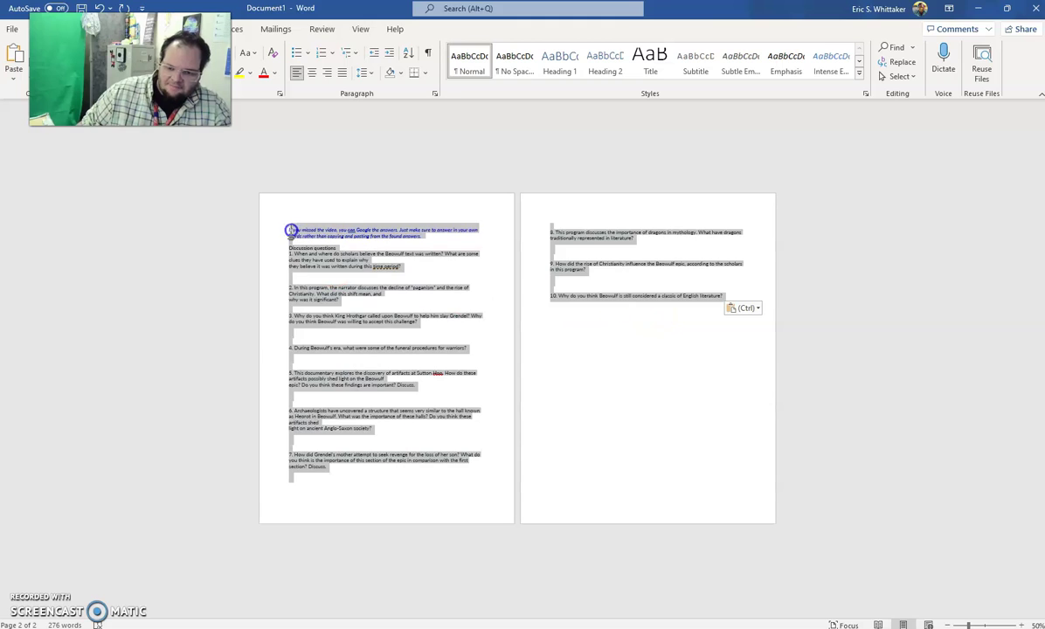
- Select the pasted questions in Word, then switch back to the Beowulf assignment's submission area in Canvas
{"action": "left_click_drag", "start_coordinate": [293, 229], "coordinate": [304, 234]}
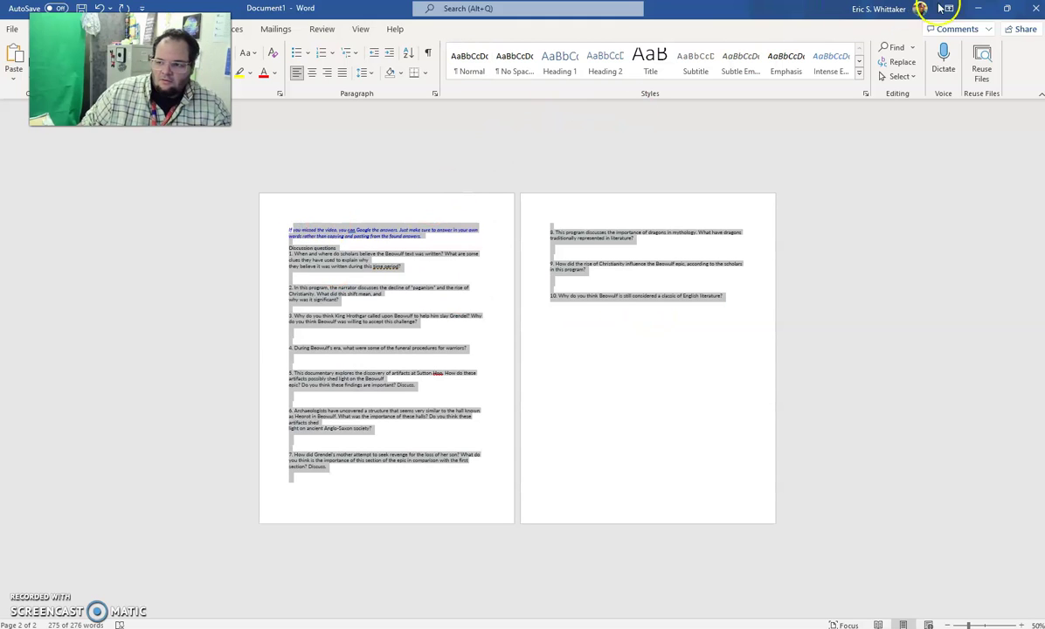
{"action": "left_click", "coordinate": [980, 12]}
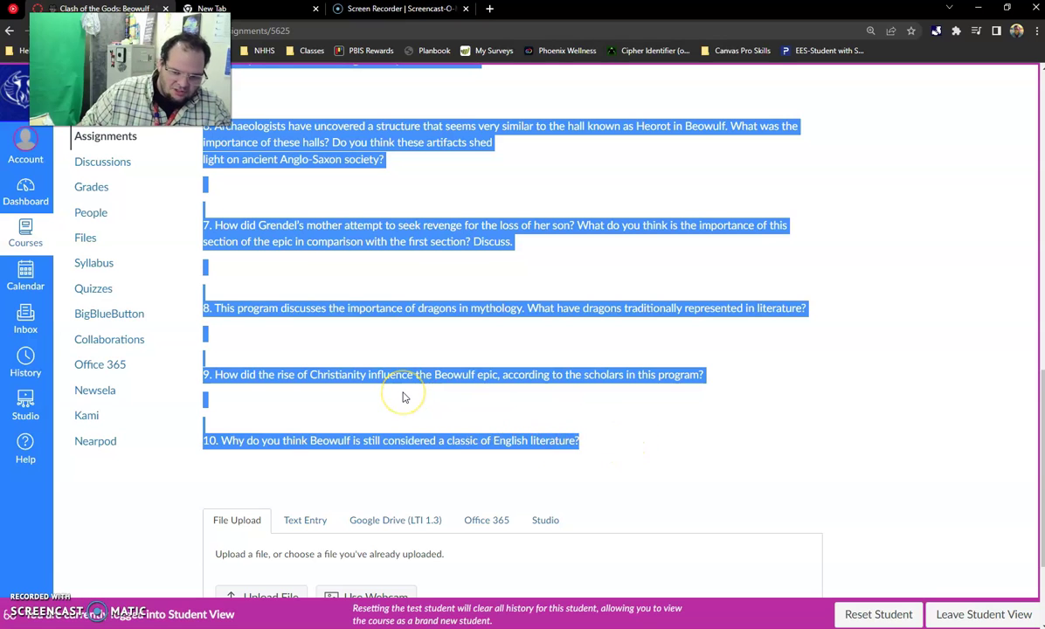
{"action": "left_click", "coordinate": [505, 403]}
{"action": "scroll", "coordinate": [507, 406], "scroll_direction": "down", "scroll_amount": 2}
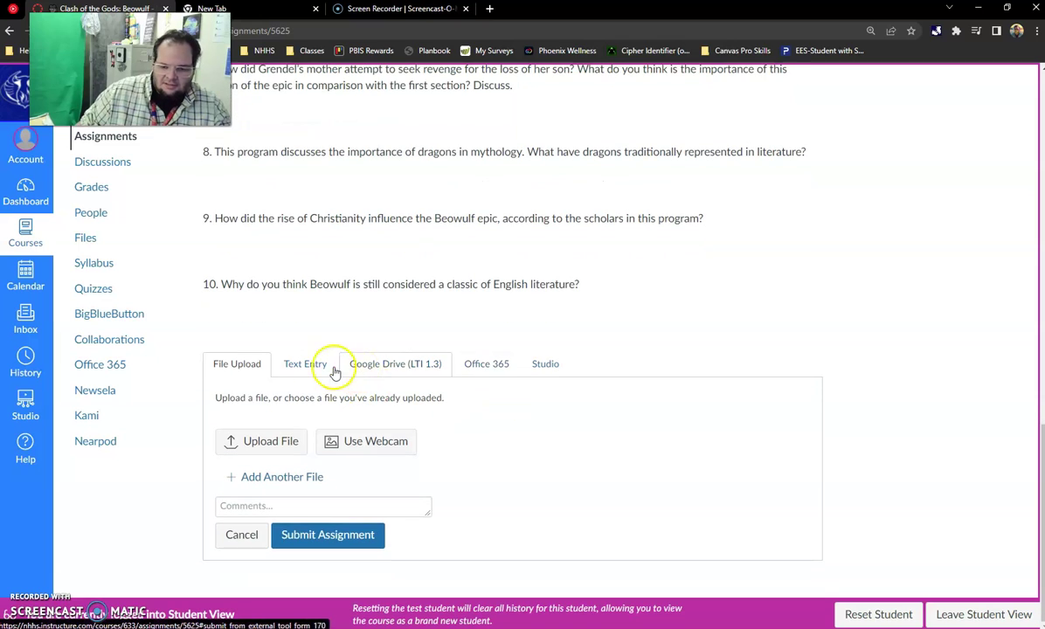
- Choose Text Entry as the submission type and paste the copied Beowulf questions into the submission editor
{"action": "left_click", "coordinate": [306, 363]}
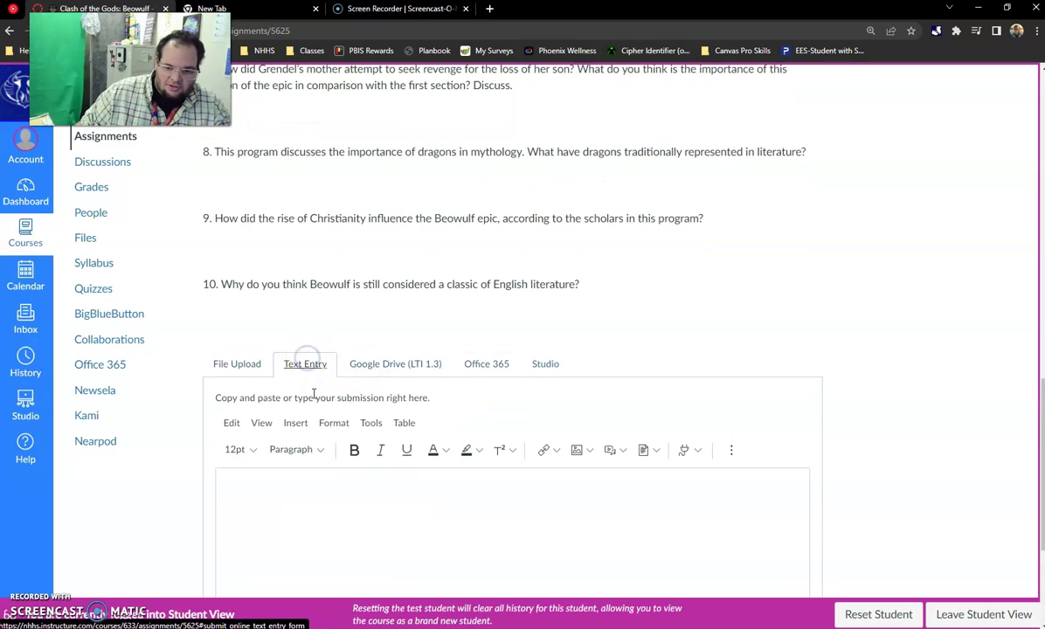
{"action": "left_click", "coordinate": [355, 502]}
{"action": "key", "text": "ctrl+v"}
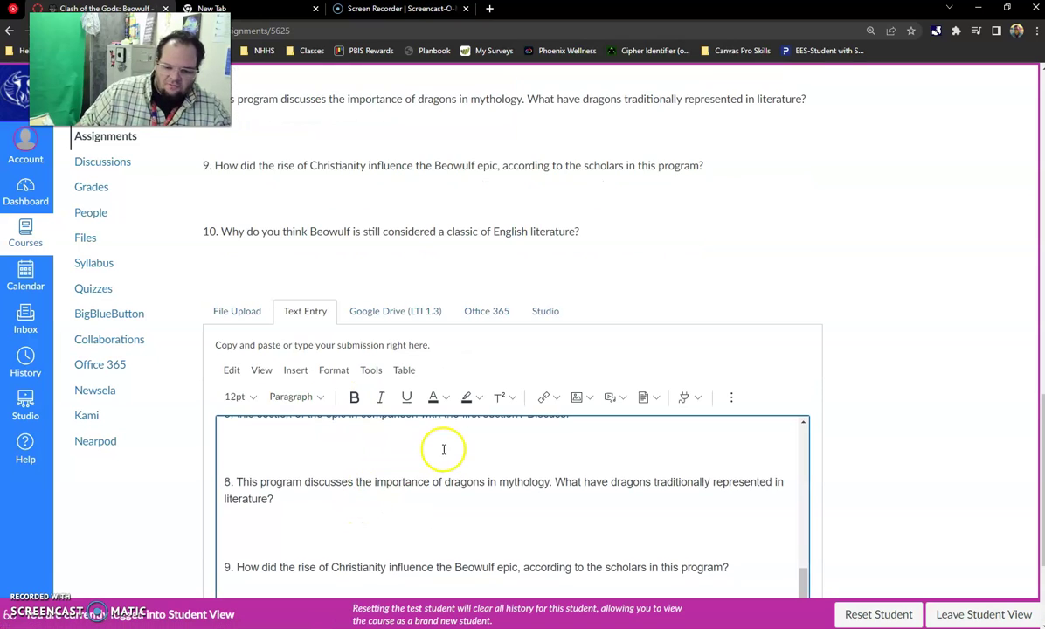
{"action": "scroll", "coordinate": [443, 451], "scroll_direction": "down", "scroll_amount": 1}
{"action": "scroll", "coordinate": [915, 422], "scroll_direction": "down", "scroll_amount": 2}
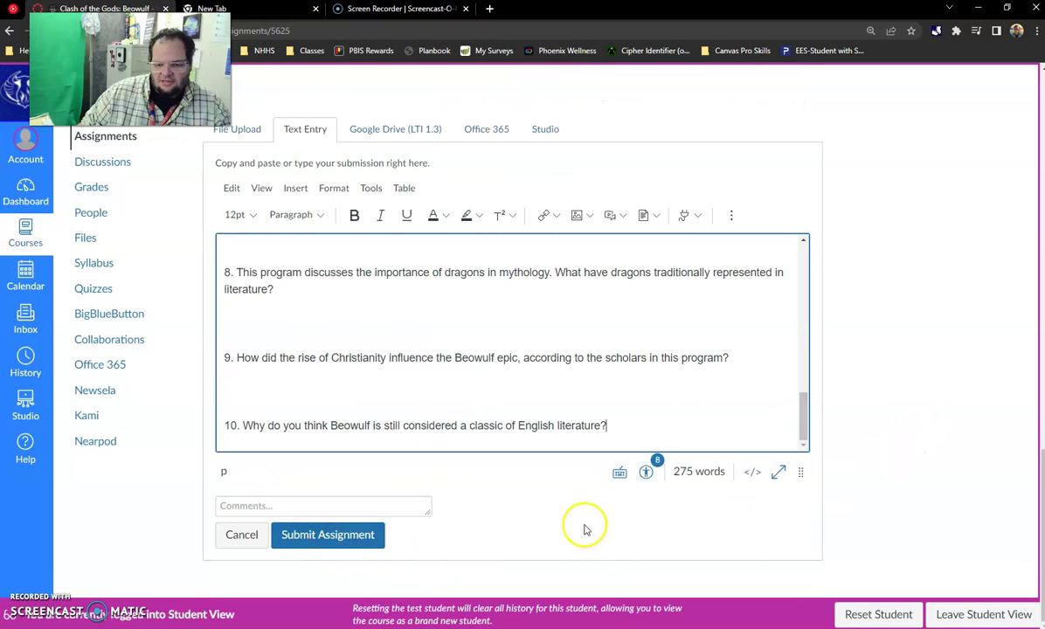
- Leave the Beowulf assignment without saving the draft and review the due dates, scores and points on the Grades page
{"action": "scroll", "coordinate": [595, 506], "scroll_direction": "up", "scroll_amount": 15}
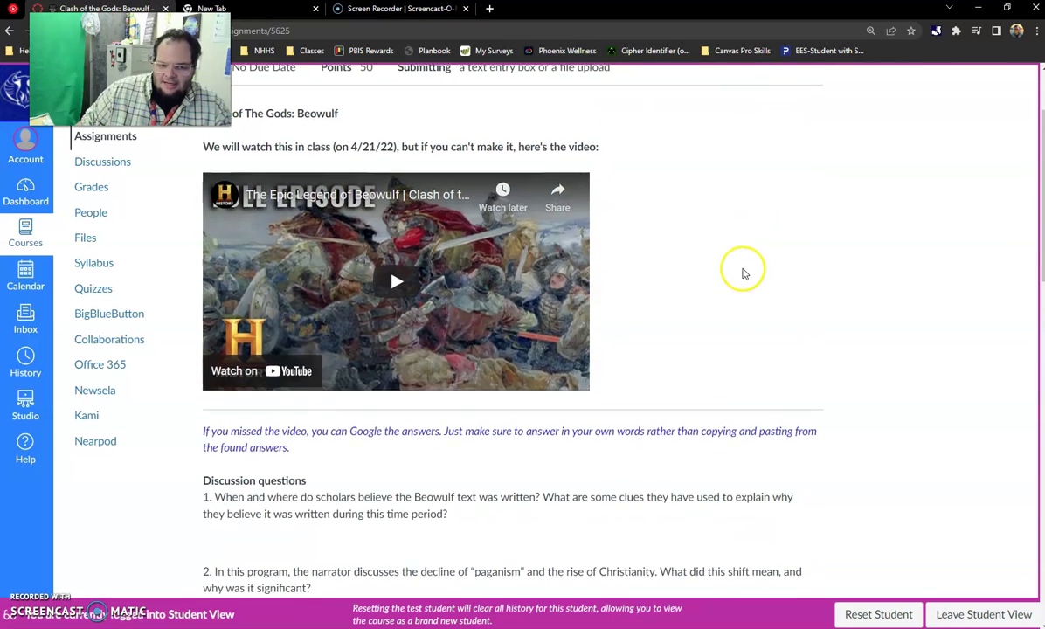
{"action": "left_click", "coordinate": [100, 187]}
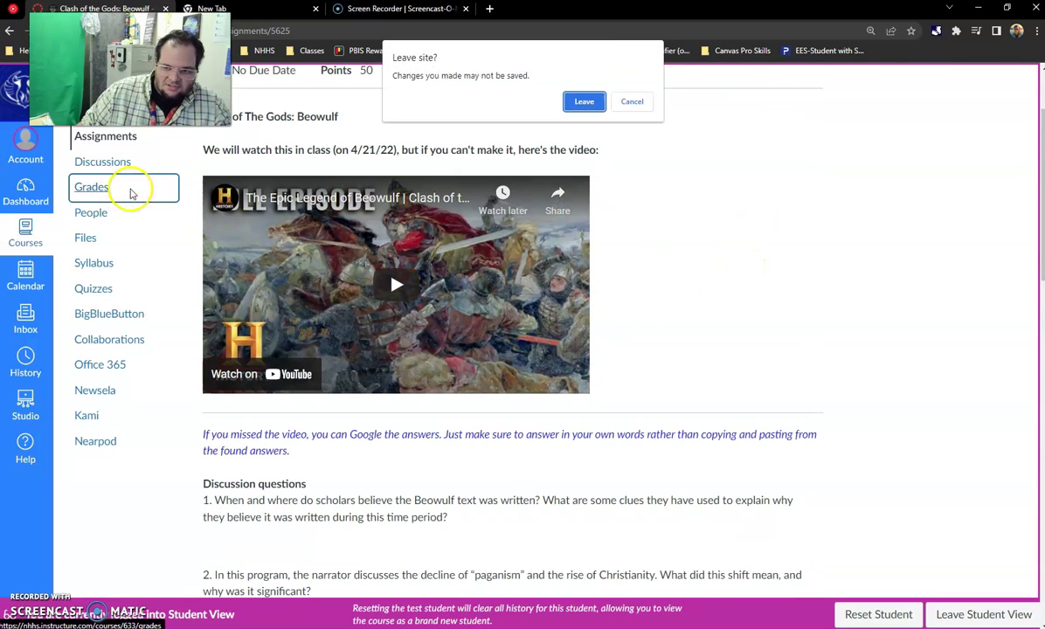
{"action": "left_click", "coordinate": [586, 103]}
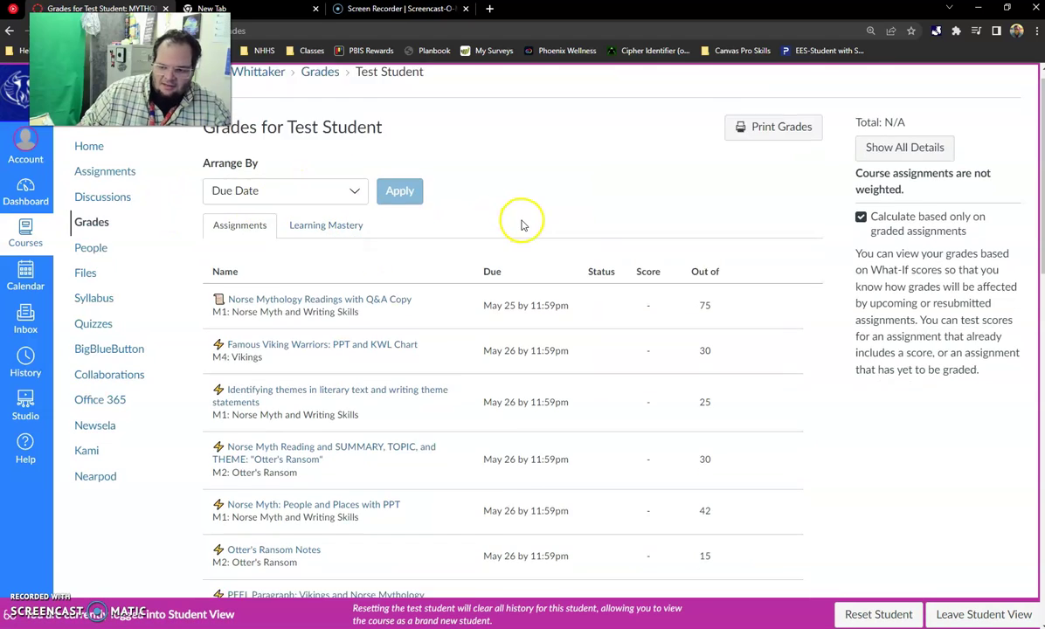
{"action": "scroll", "coordinate": [521, 225], "scroll_direction": "down", "scroll_amount": 2}
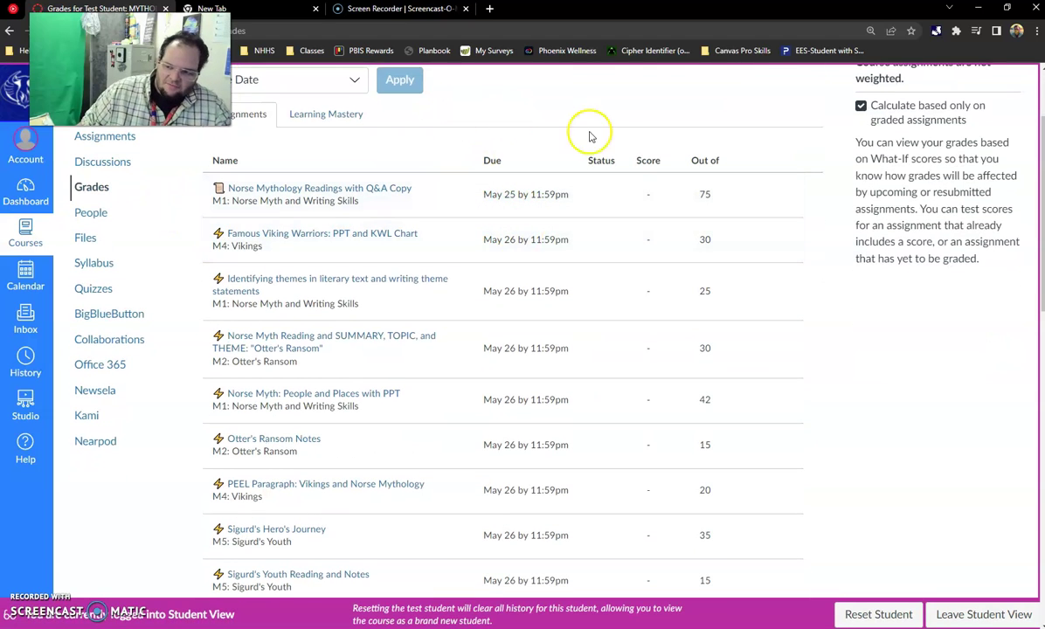
{"action": "scroll", "coordinate": [550, 170], "scroll_direction": "down", "scroll_amount": 1}
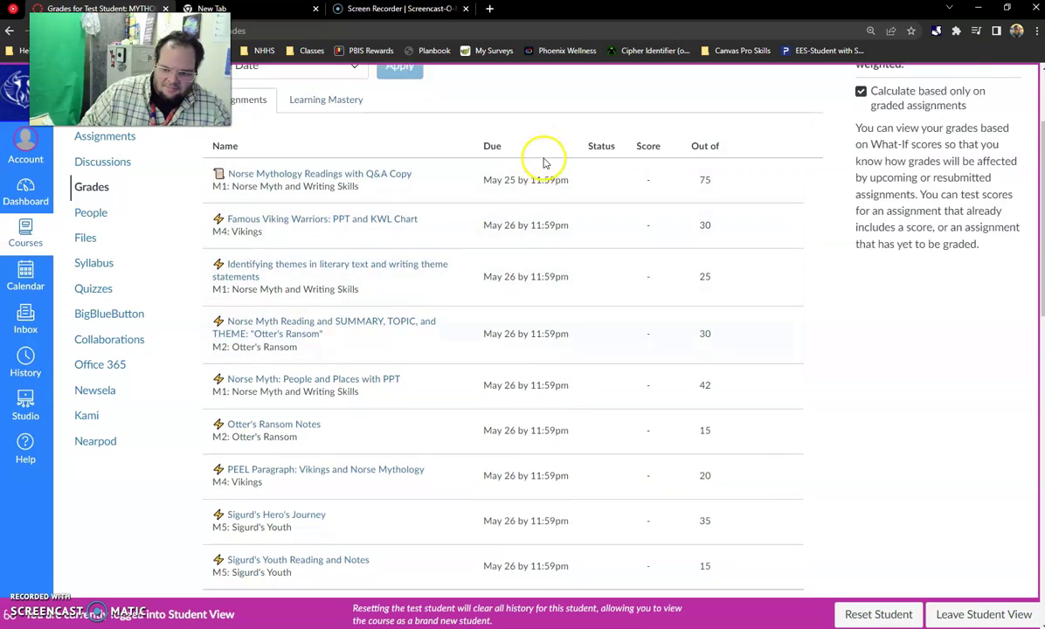
{"action": "scroll", "coordinate": [544, 163], "scroll_direction": "down", "scroll_amount": 5}
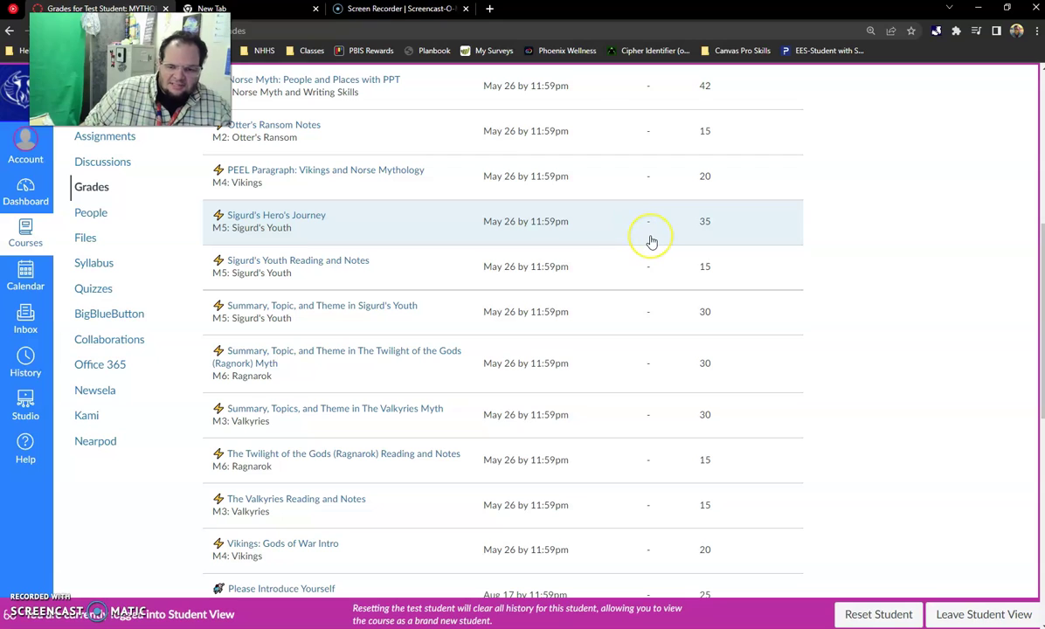
{"action": "left_click", "coordinate": [570, 193]}
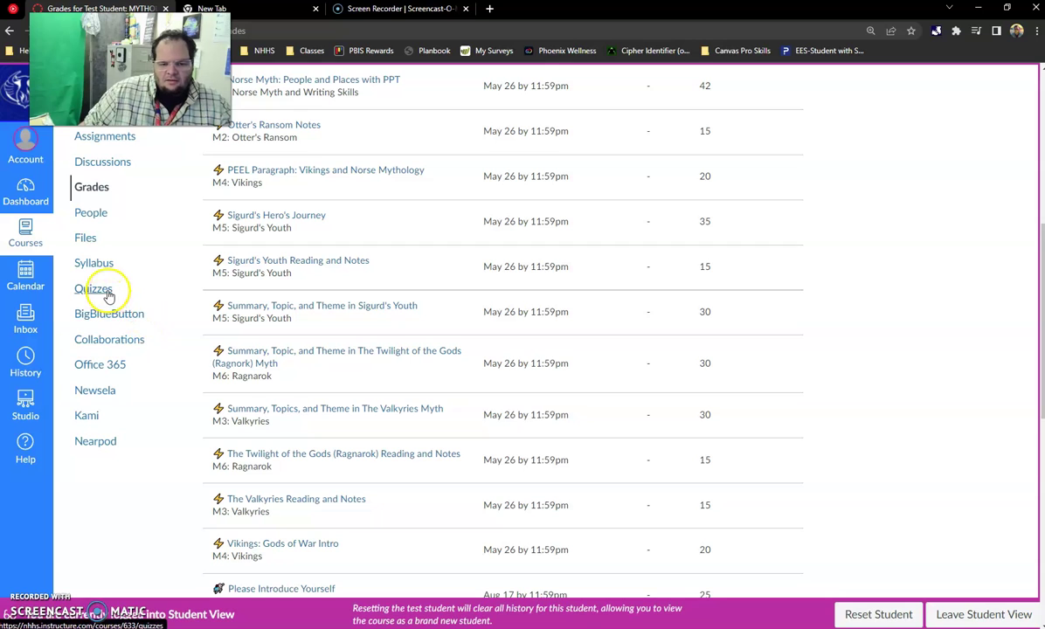
- View the course's Syllabus and Quizzes pages, then return to the course home page
{"action": "left_click", "coordinate": [101, 263]}
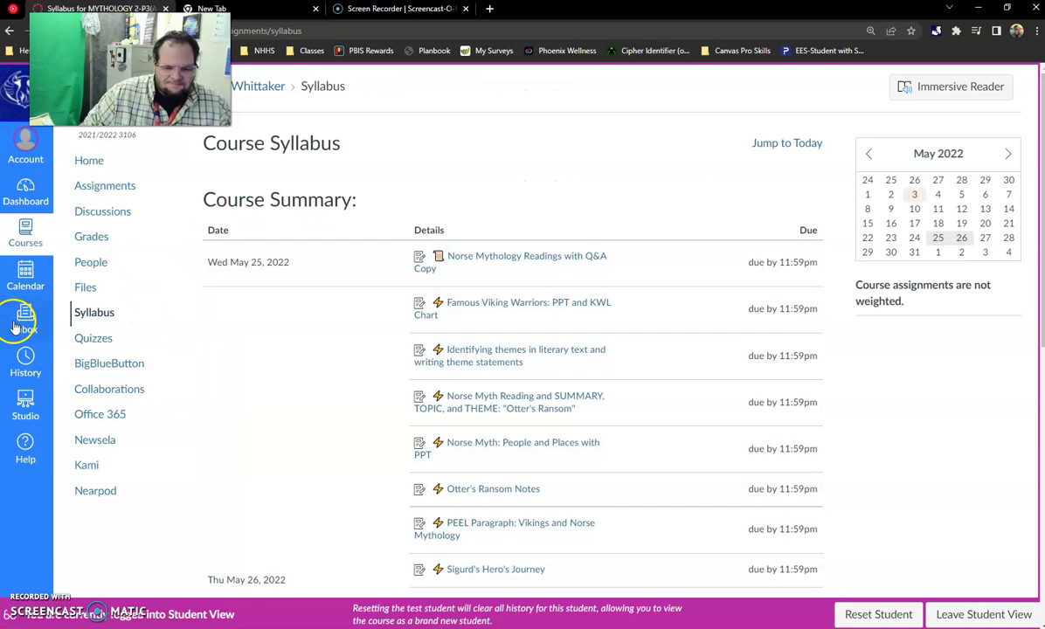
{"action": "left_click", "coordinate": [92, 339]}
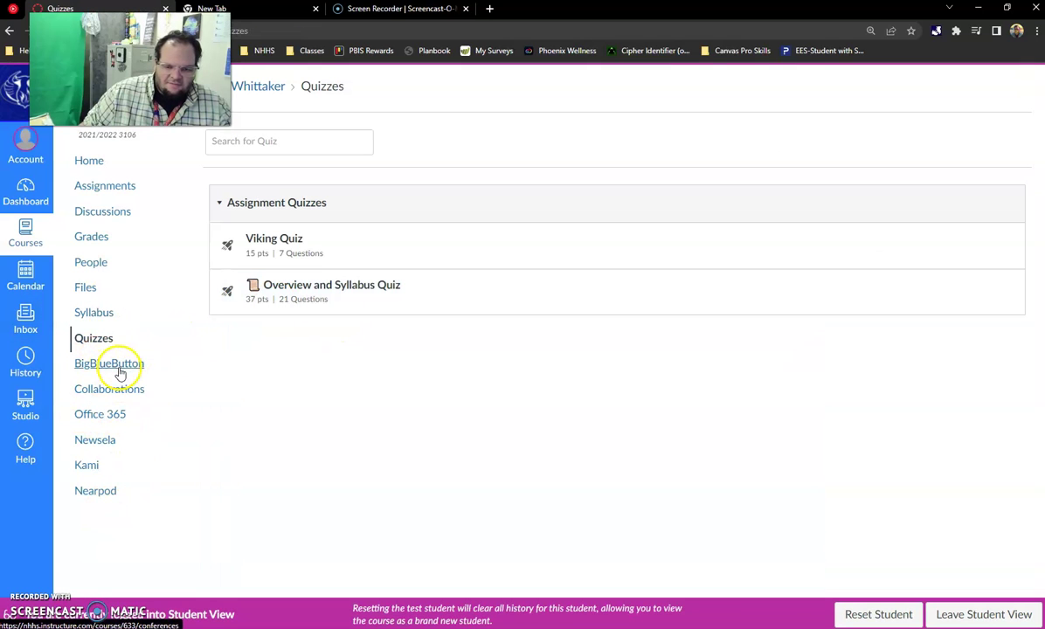
{"action": "left_click", "coordinate": [96, 163]}
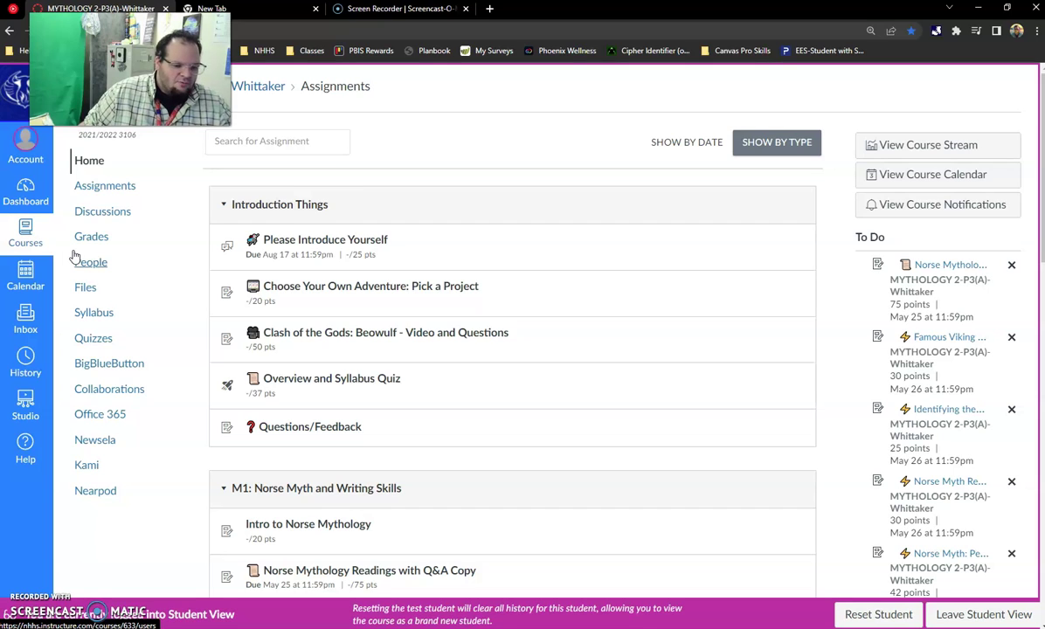
{"action": "left_click", "coordinate": [25, 233]}
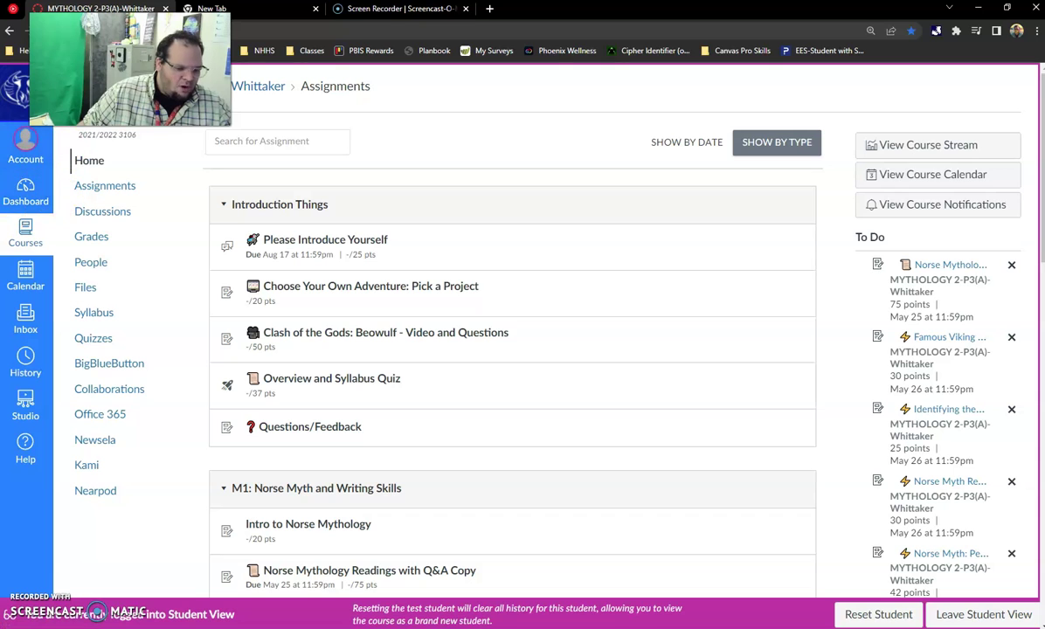